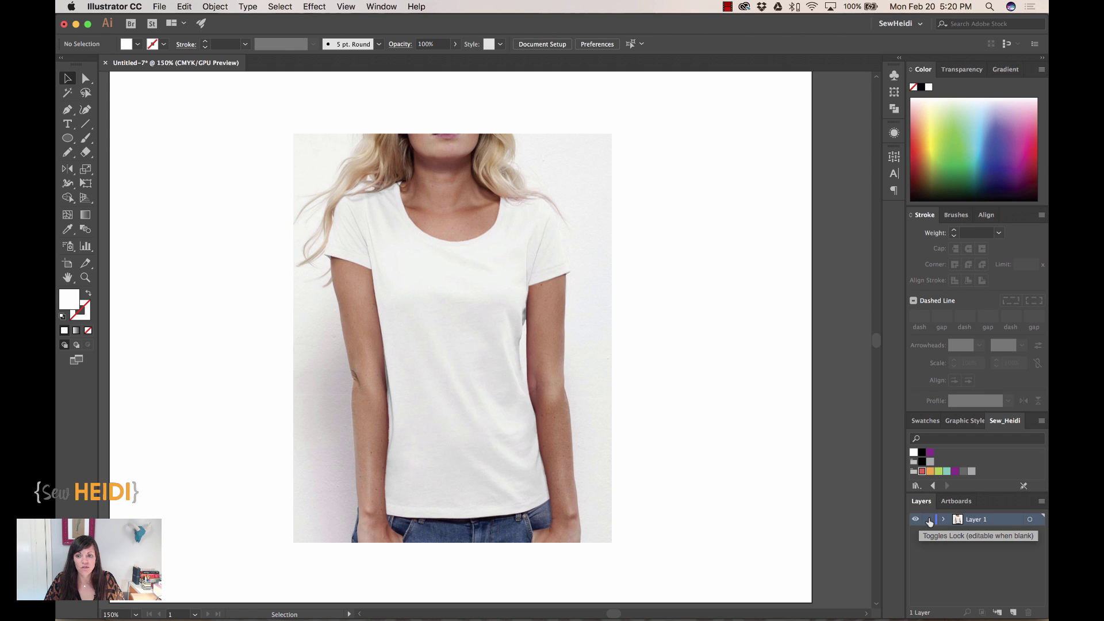
- Lock the photo layer, add Layer 2 above it, and zoom in on the shirt's upper half
{"action": "left_click", "coordinate": [929, 519]}
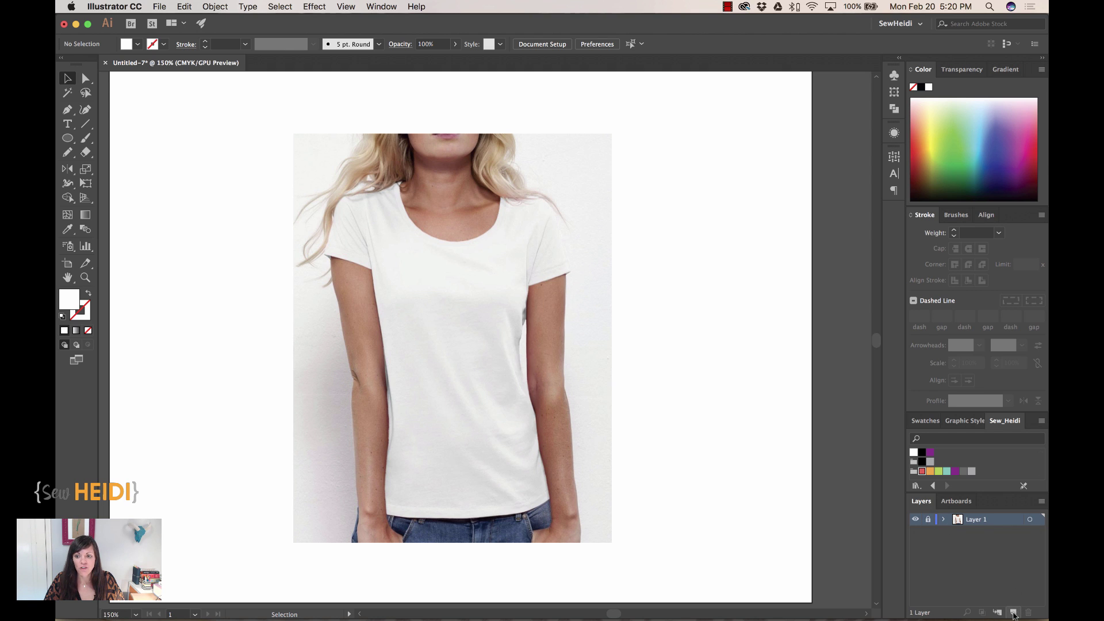
{"action": "left_click", "coordinate": [1013, 614]}
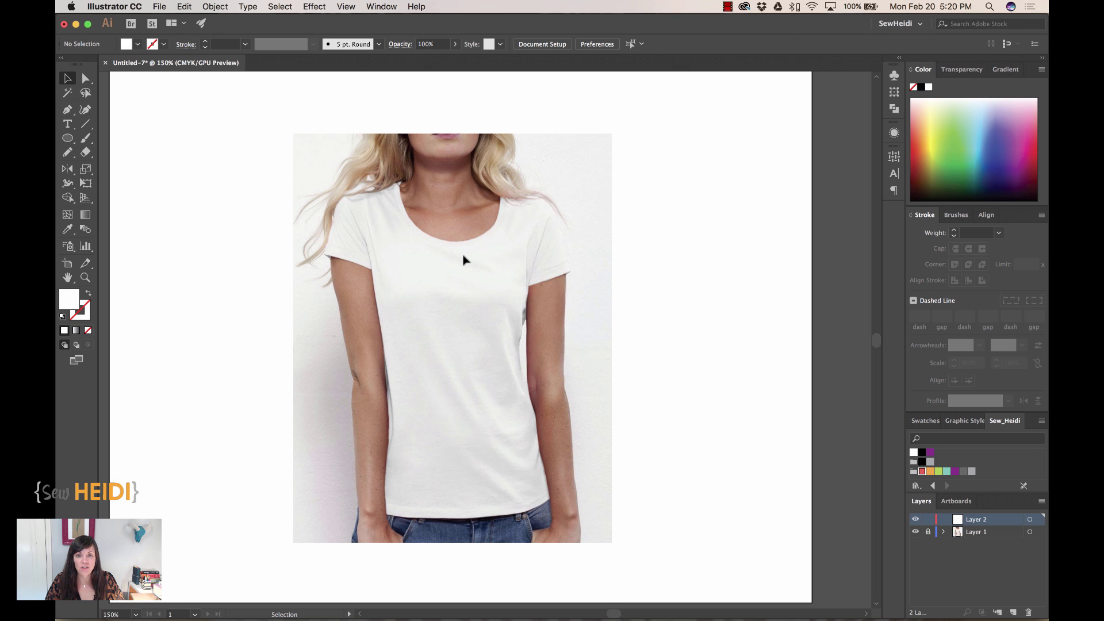
{"action": "key", "text": "a"}
{"action": "key", "text": "super+equal"}
{"action": "key", "text": "super+equal"}
{"action": "left_click_drag", "start_coordinate": [530, 370], "coordinate": [639, 490]}
{"action": "scroll", "coordinate": [638, 490], "scroll_direction": "up", "scroll_amount": 2}
{"action": "scroll", "coordinate": [638, 490], "scroll_direction": "left", "scroll_amount": 2}
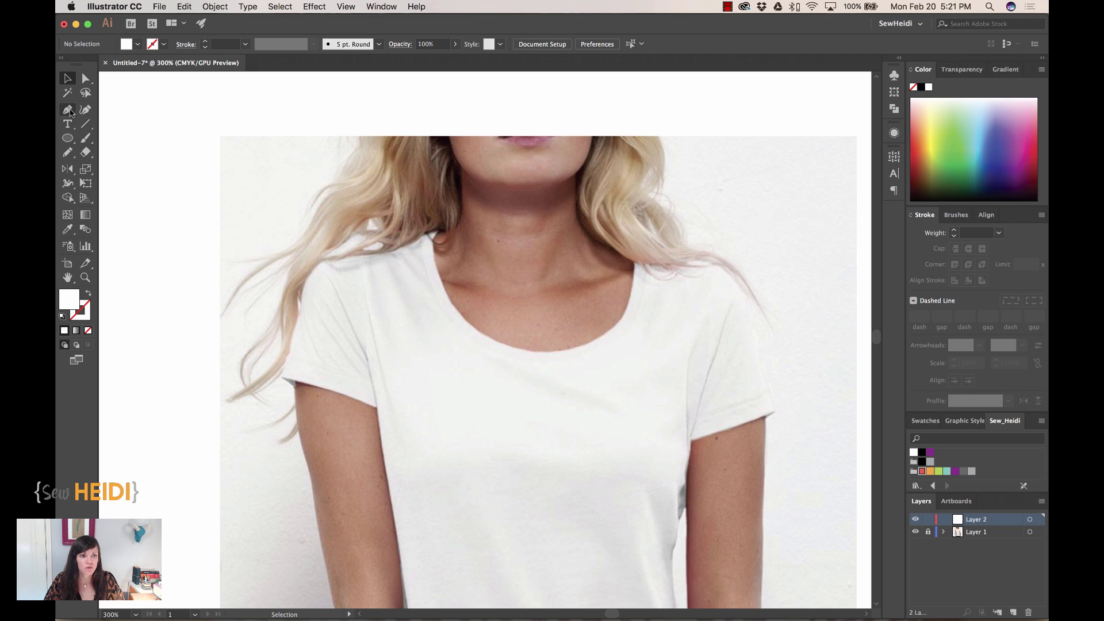
- Pick the Pen tool with default colours and set the fill to None, keeping a black stroke
{"action": "left_click", "coordinate": [68, 110]}
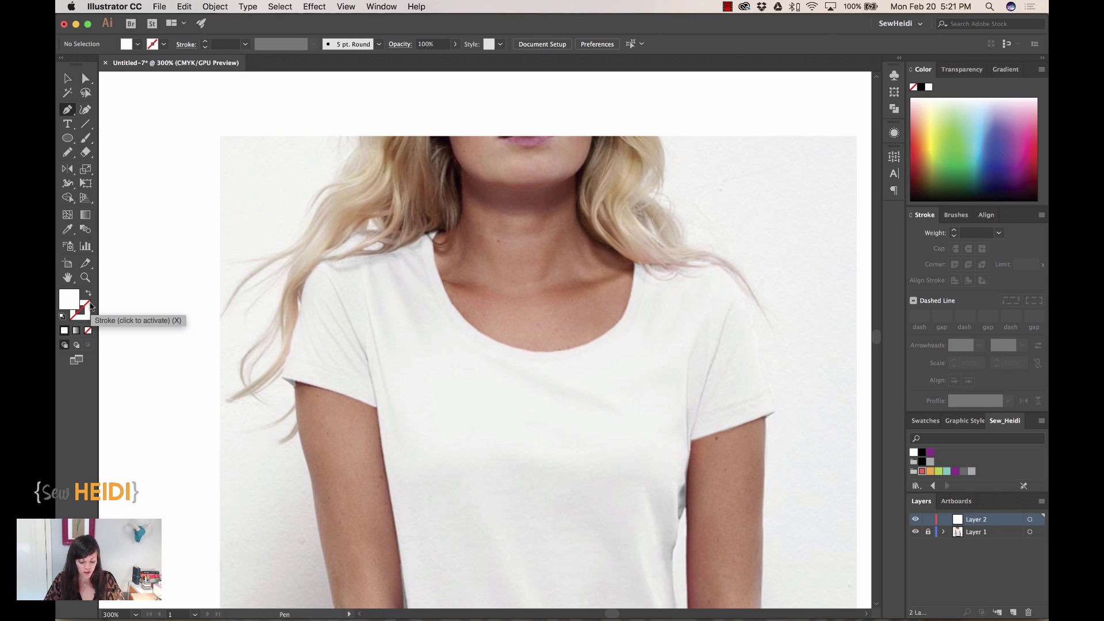
{"action": "key", "text": "d"}
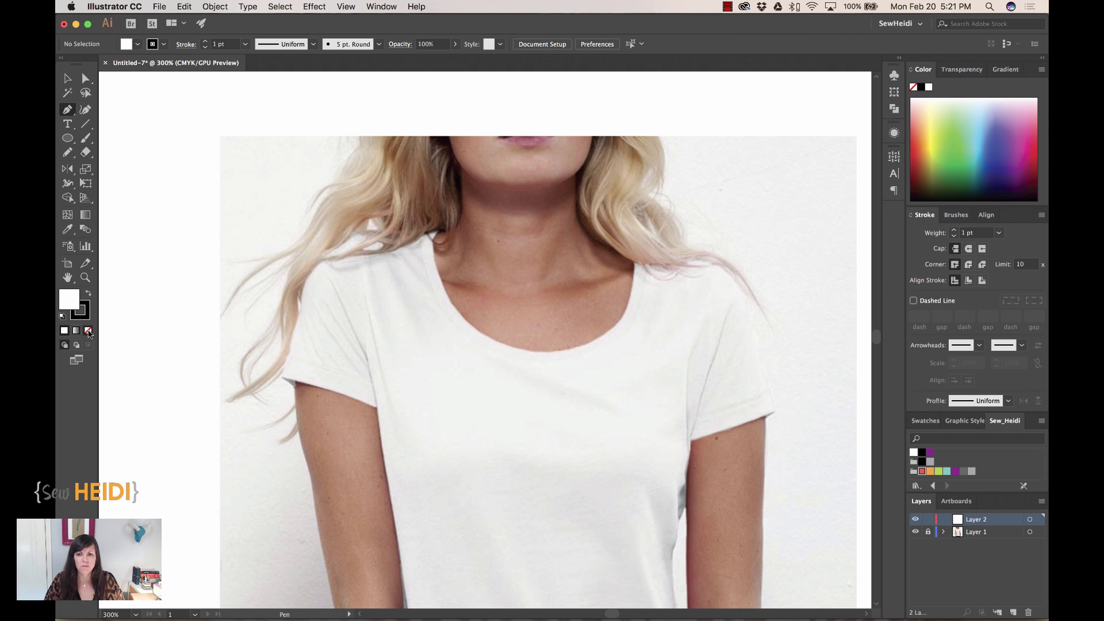
{"action": "left_click", "coordinate": [88, 332]}
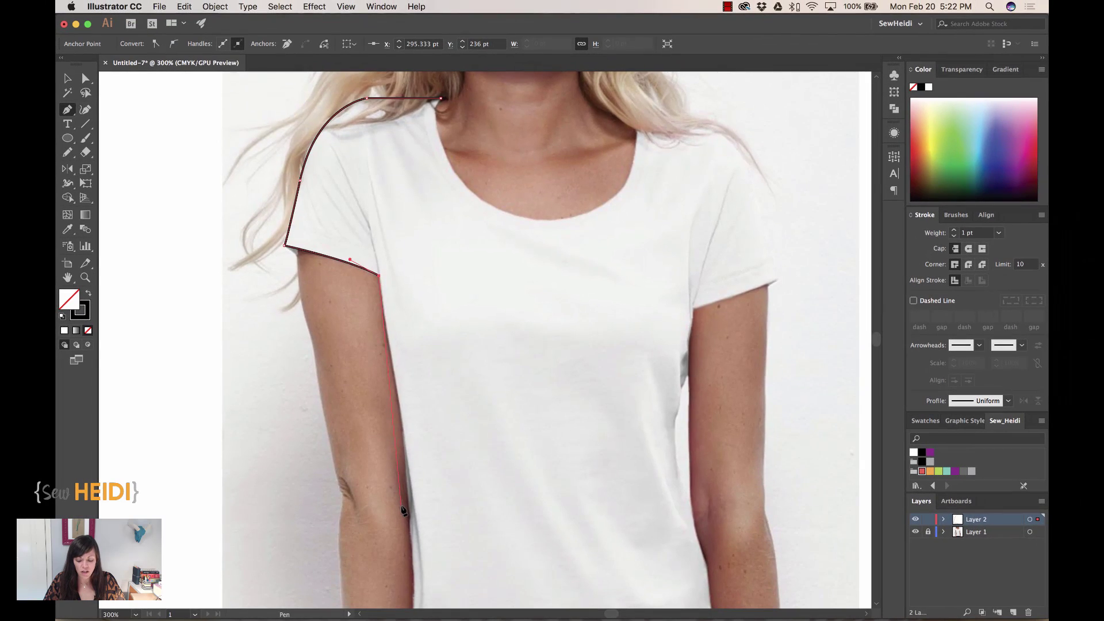
- Zoom out and scroll down to bring the shirt's lower body into view
{"action": "key", "text": "super+minus"}
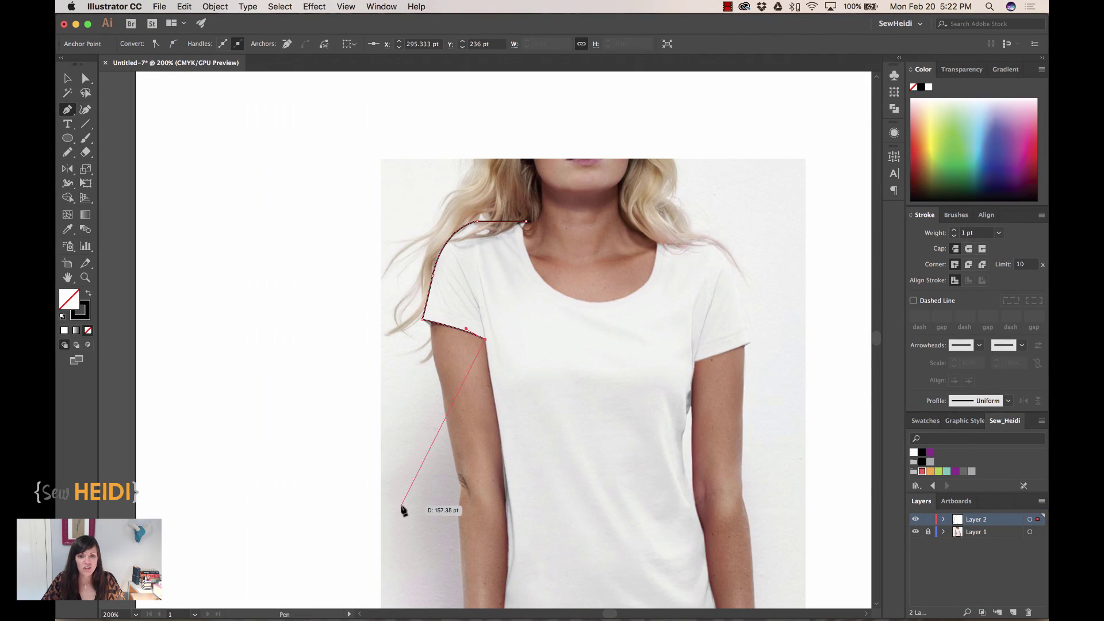
{"action": "scroll", "coordinate": [548, 522], "scroll_direction": "down", "scroll_amount": 5}
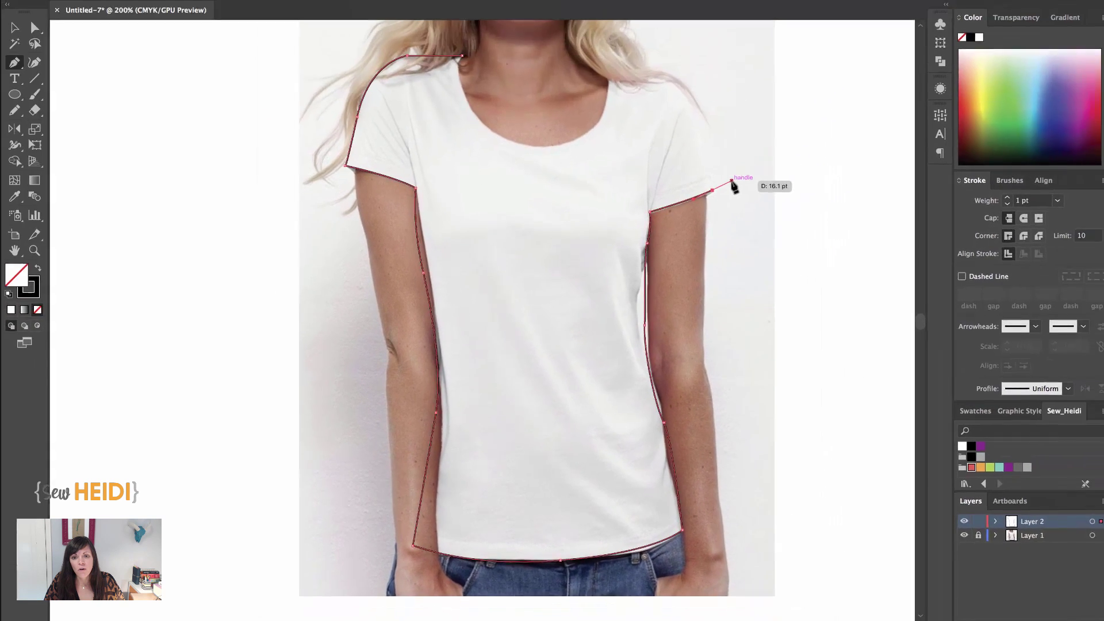
{"action": "left_click_drag", "start_coordinate": [729, 184], "coordinate": [729, 185]}
{"action": "scroll", "coordinate": [724, 246], "scroll_direction": "up", "scroll_amount": 5}
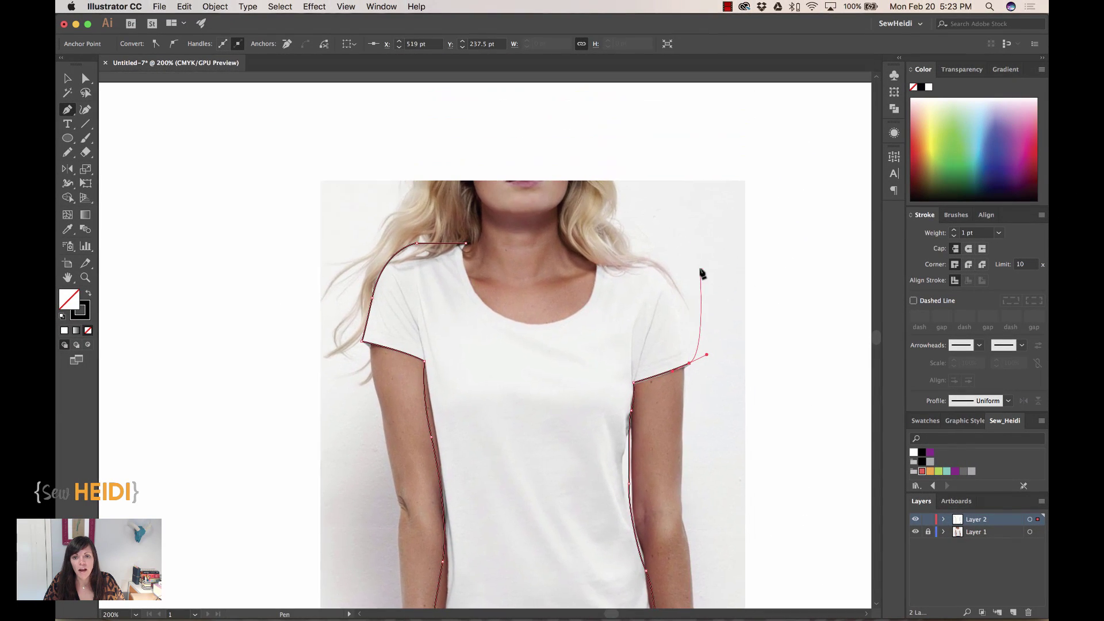
- Resume the path at the sleeve-end anchor and curve it up to the right shoulder
{"action": "left_click", "coordinate": [665, 289]}
{"action": "key", "text": "super+z"}
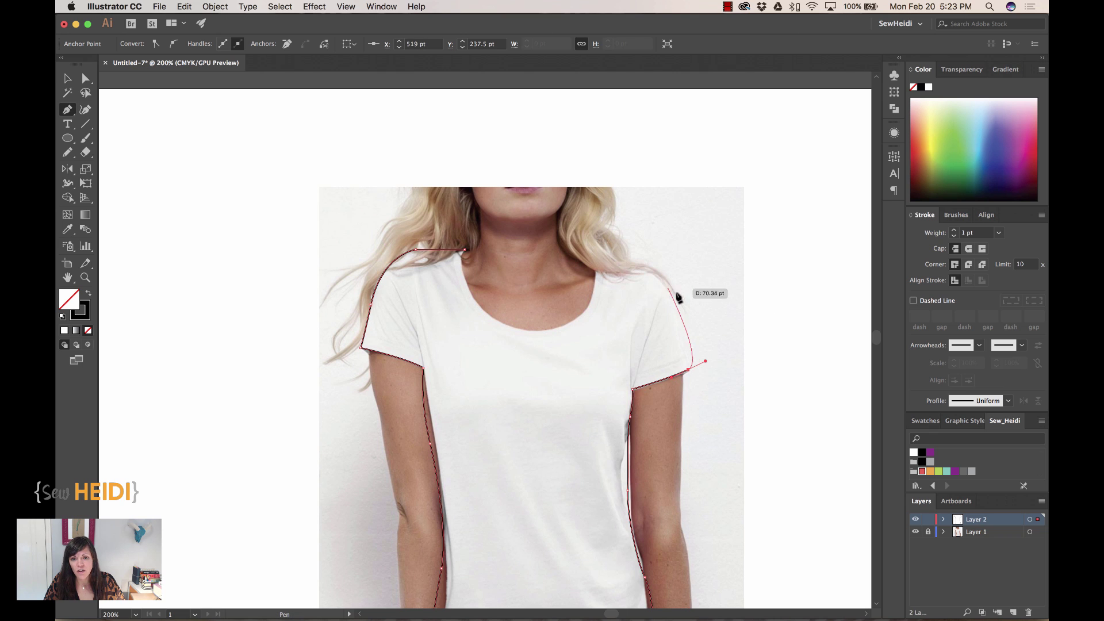
{"action": "left_click", "coordinate": [689, 371]}
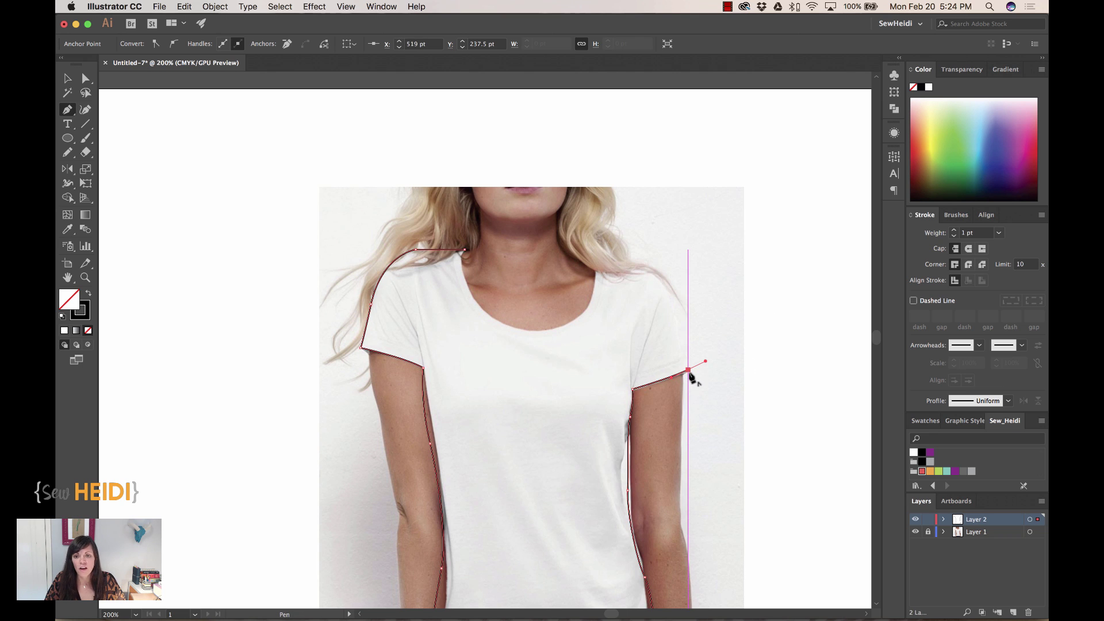
{"action": "left_click", "coordinate": [689, 371]}
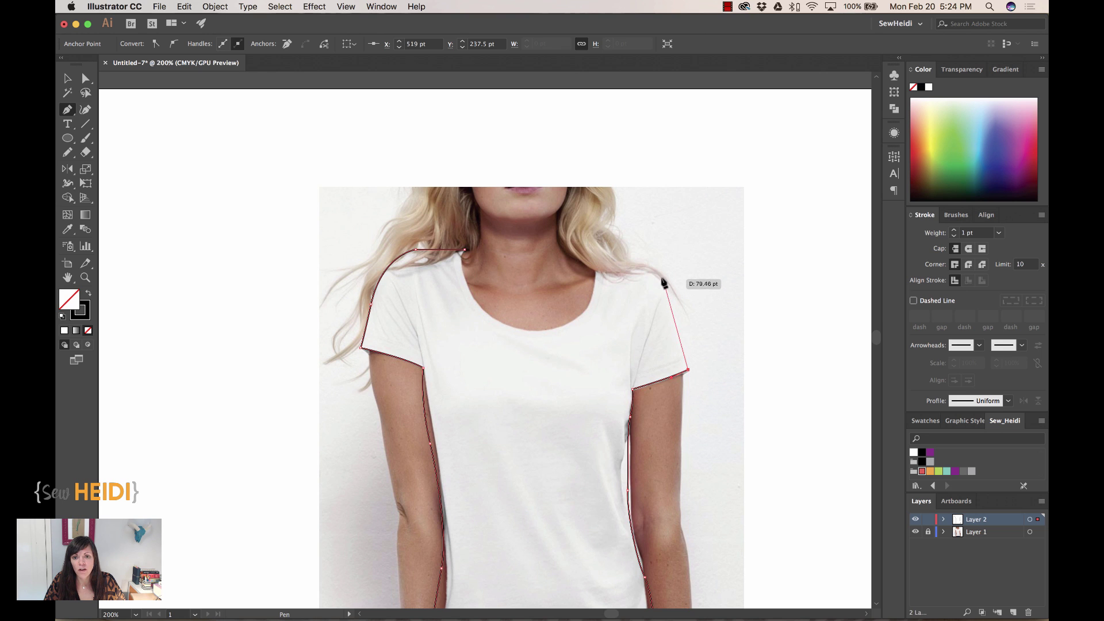
{"action": "left_click_drag", "start_coordinate": [659, 277], "coordinate": [633, 252]}
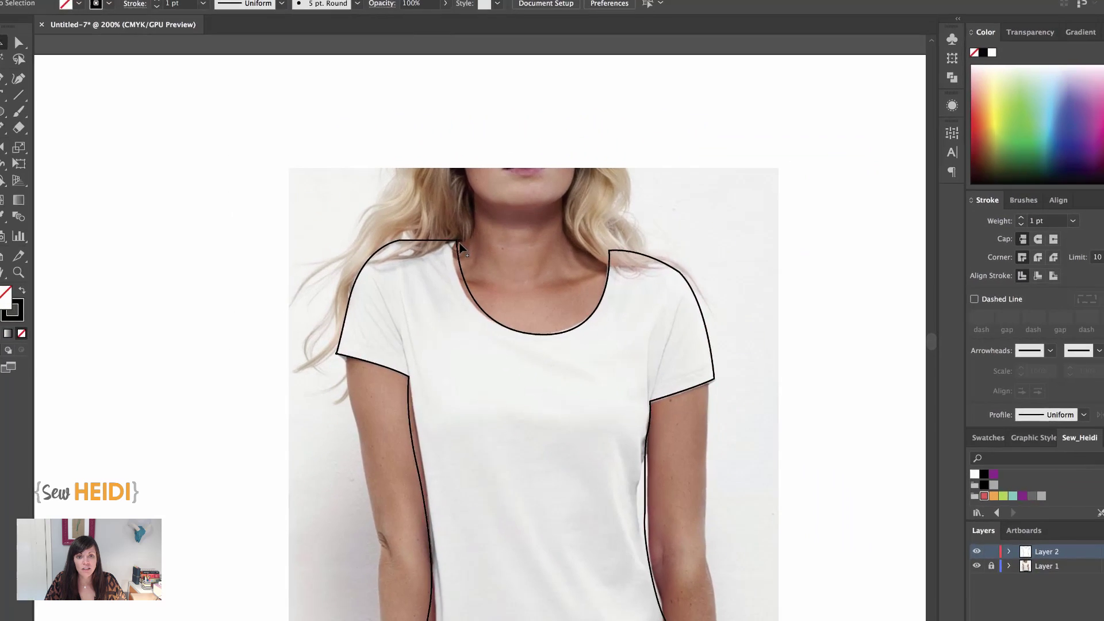
- Drag the outline off the photo to inspect it, then undo the move
{"action": "left_click_drag", "start_coordinate": [384, 199], "coordinate": [36, 94]}
{"action": "left_click_drag", "start_coordinate": [256, 192], "coordinate": [209, 169]}
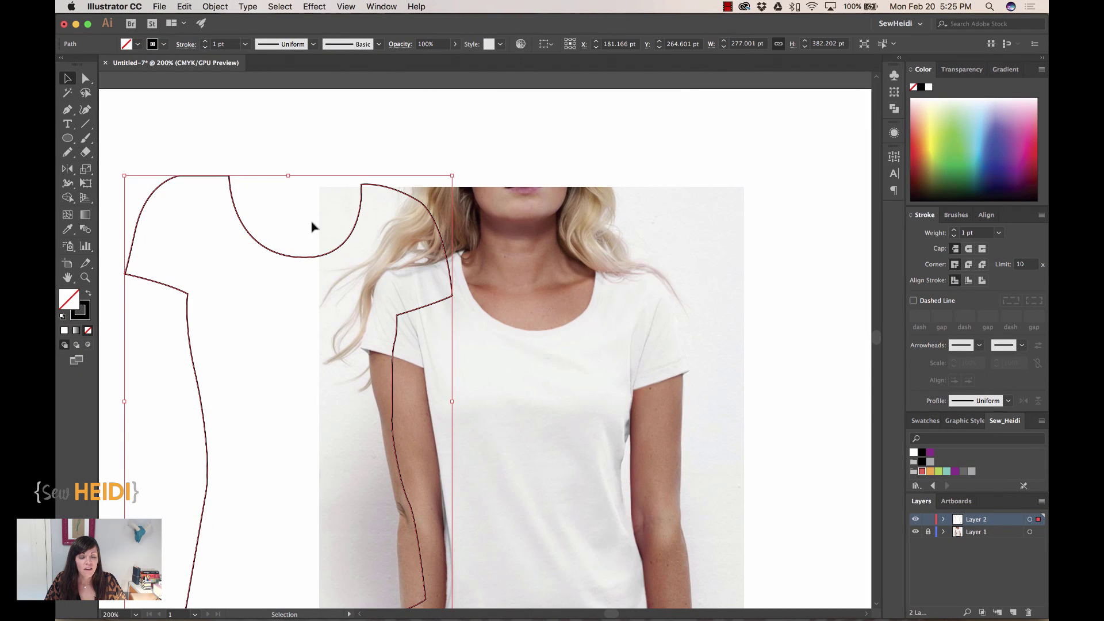
{"action": "key", "text": "a"}
{"action": "key", "text": "v"}
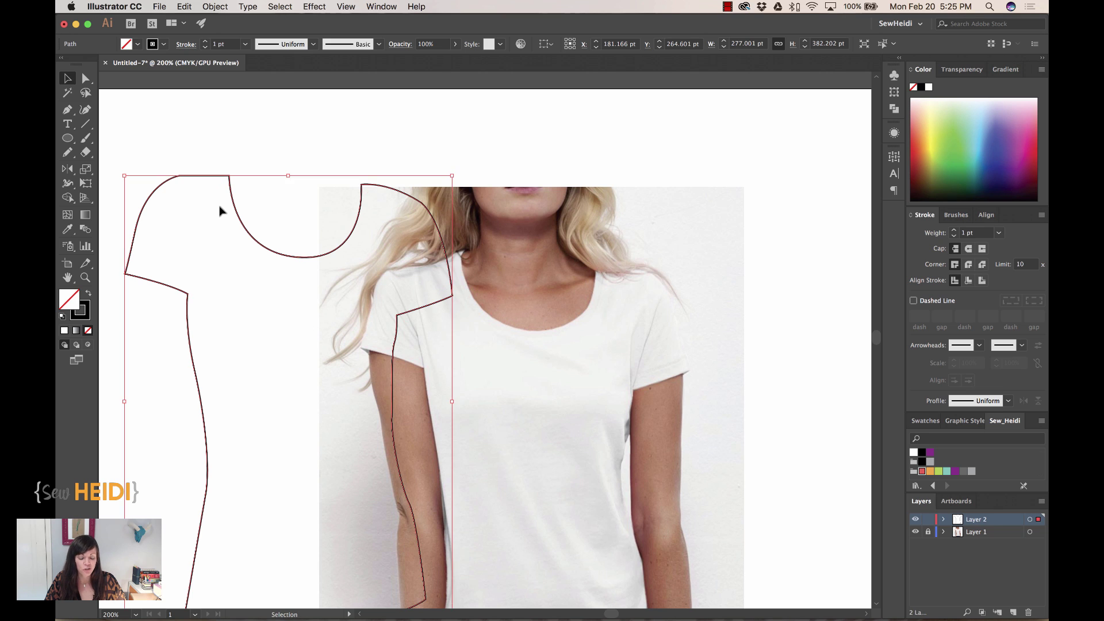
{"action": "key", "text": "super+z"}
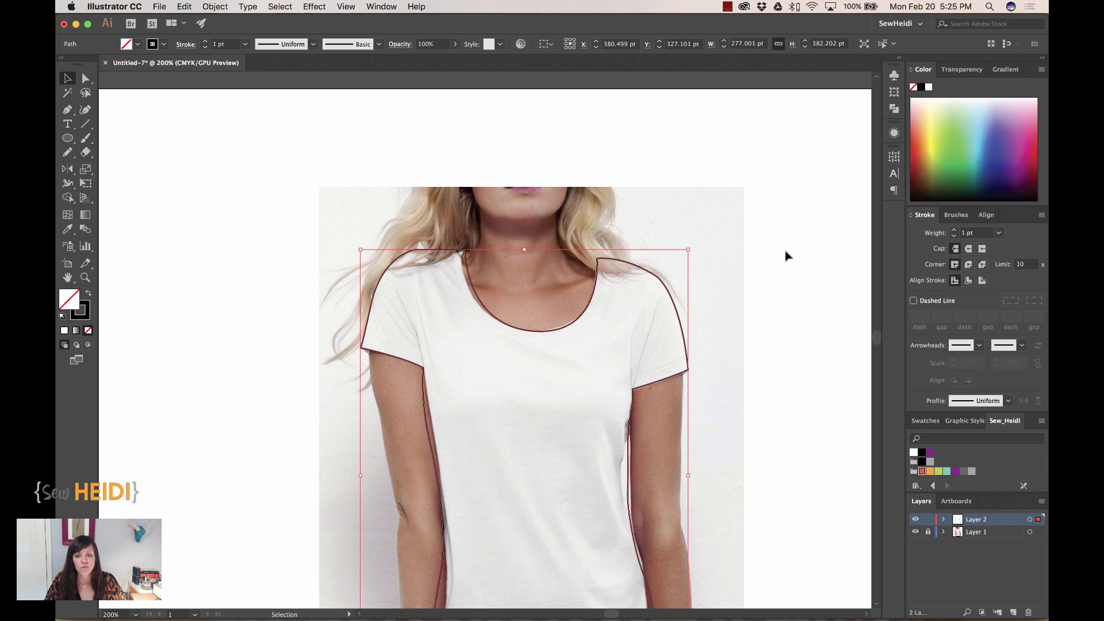
- Deselect, zoom in, and check the finished outline by selecting and deselecting it
{"action": "left_click", "coordinate": [786, 256]}
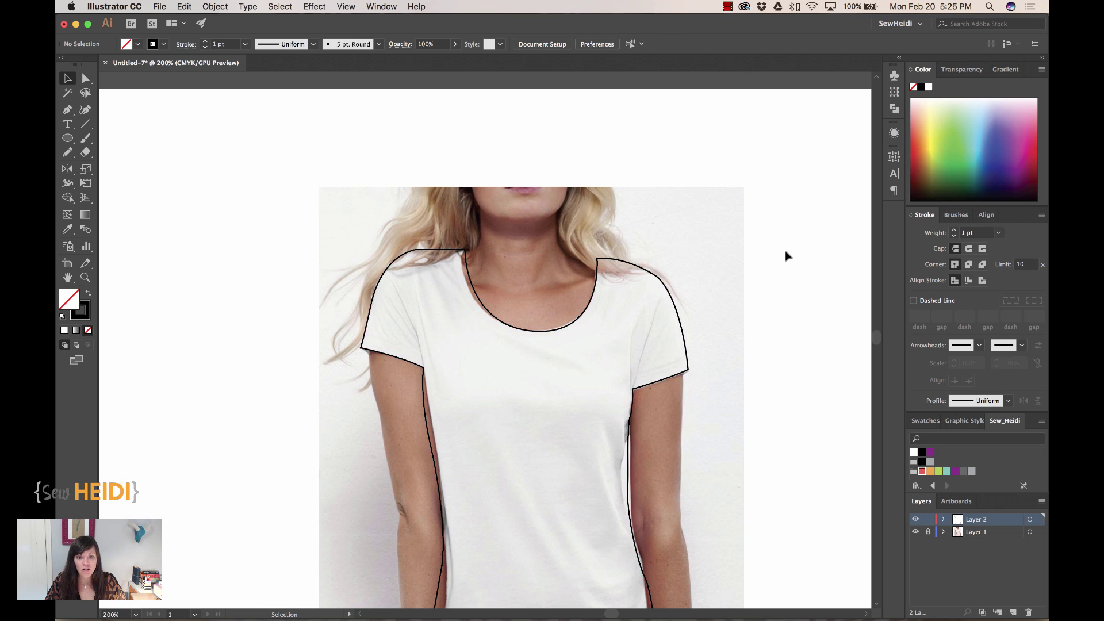
{"action": "key", "text": "super+minus"}
{"action": "key", "text": "super+equal"}
{"action": "key", "text": "super+equal"}
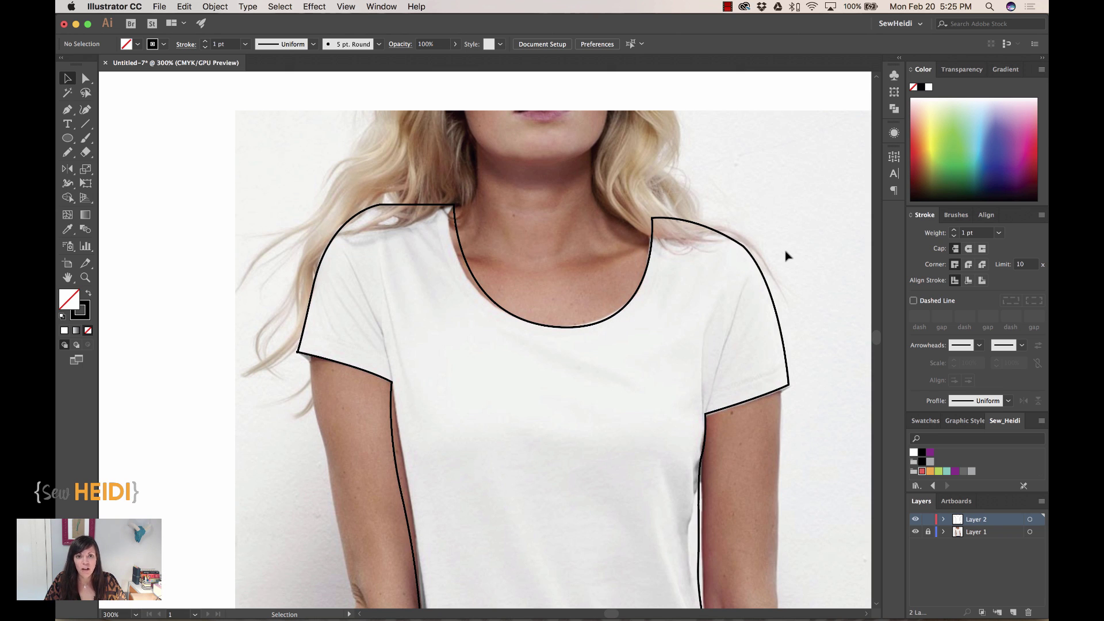
{"action": "left_click", "coordinate": [660, 218]}
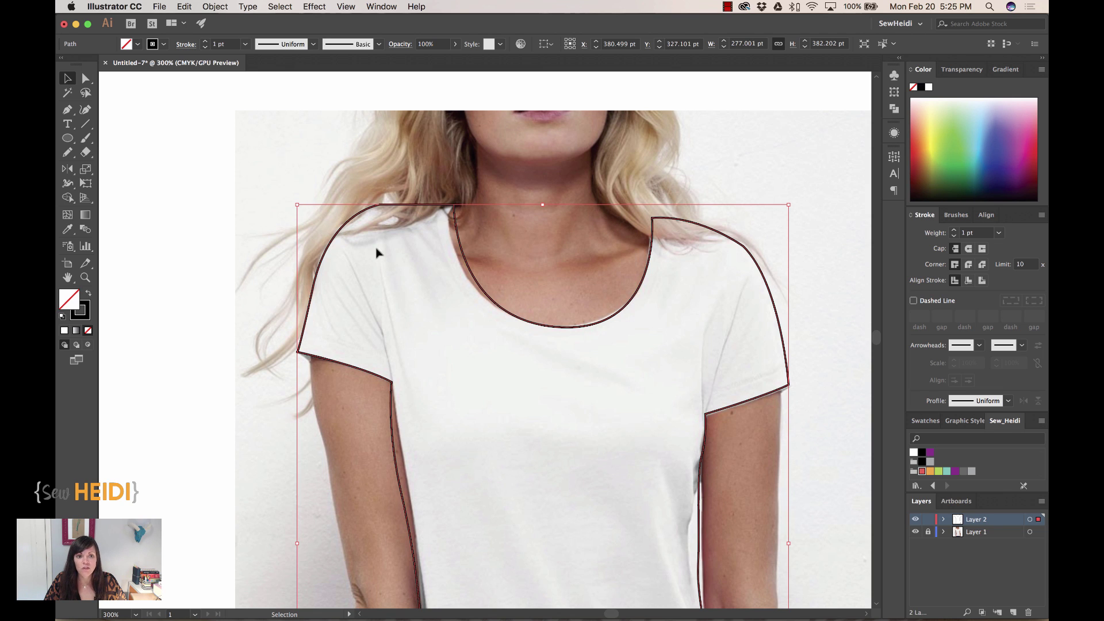
{"action": "left_click", "coordinate": [198, 205]}
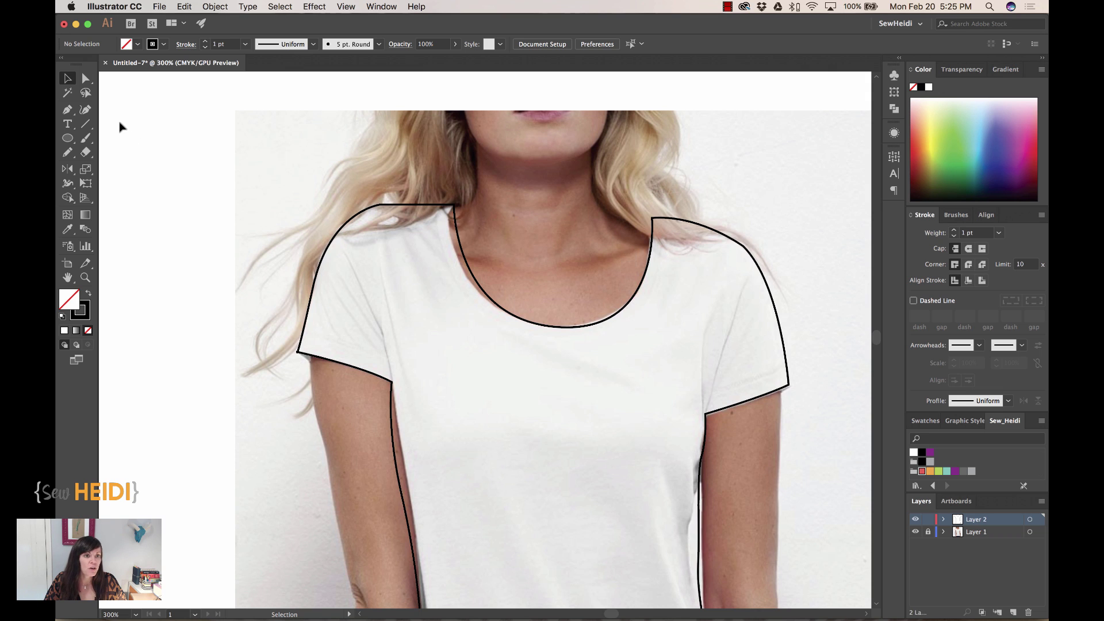
- Sketch the left armhole seam and three fold lines on the left sleeve with the Pencil
{"action": "left_click", "coordinate": [67, 152]}
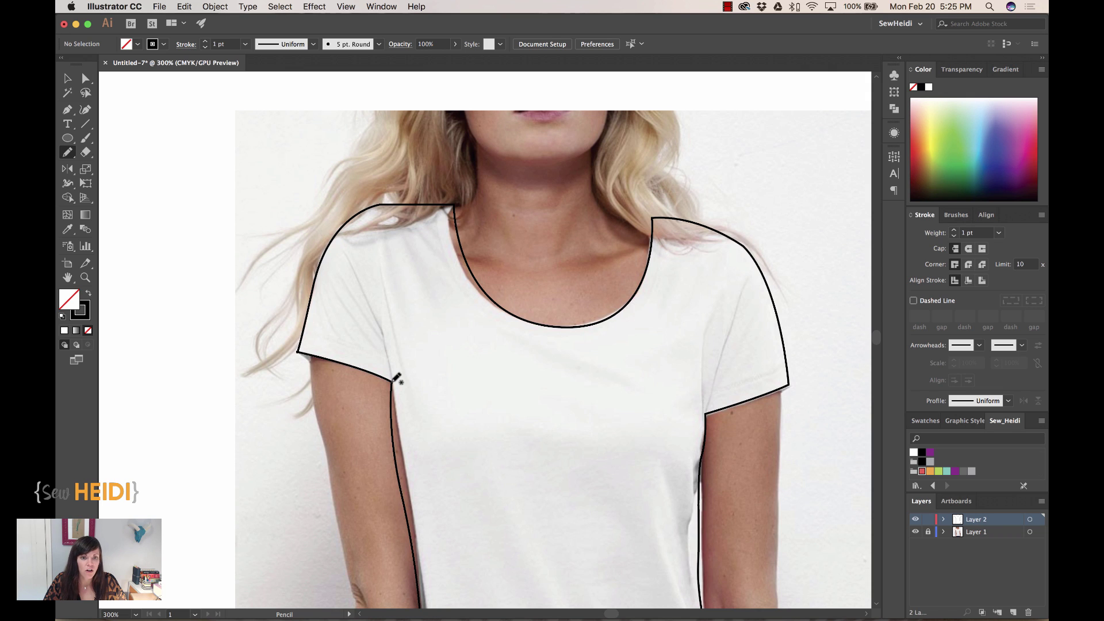
{"action": "left_click_drag", "start_coordinate": [393, 381], "coordinate": [382, 204]}
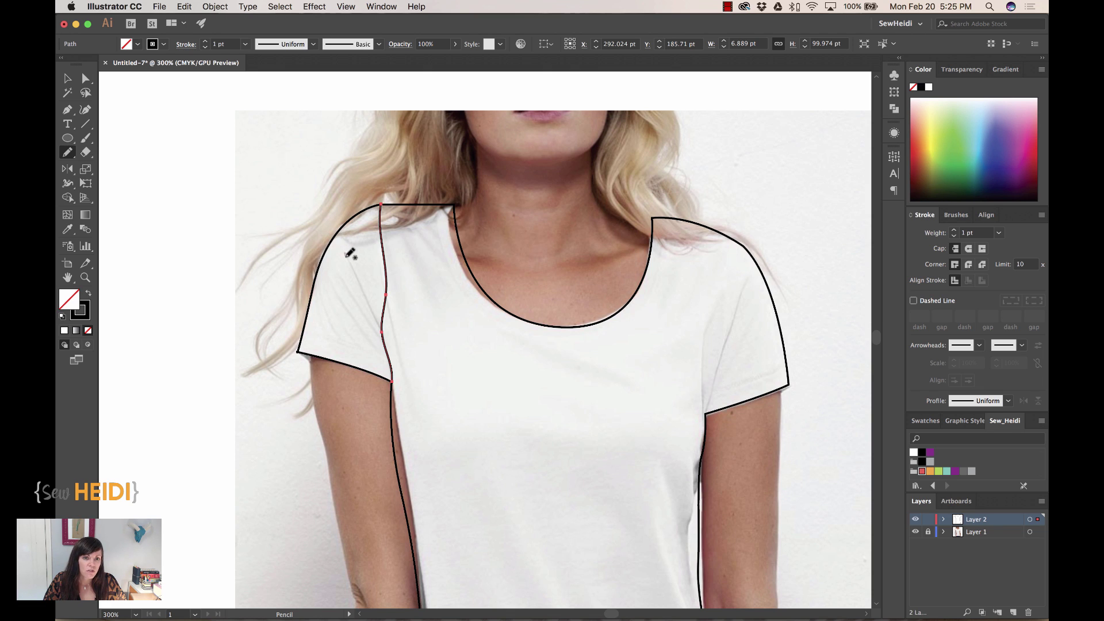
{"action": "left_click_drag", "start_coordinate": [345, 253], "coordinate": [375, 323]}
{"action": "left_click_drag", "start_coordinate": [332, 268], "coordinate": [389, 355]}
{"action": "left_click_drag", "start_coordinate": [326, 284], "coordinate": [391, 374]}
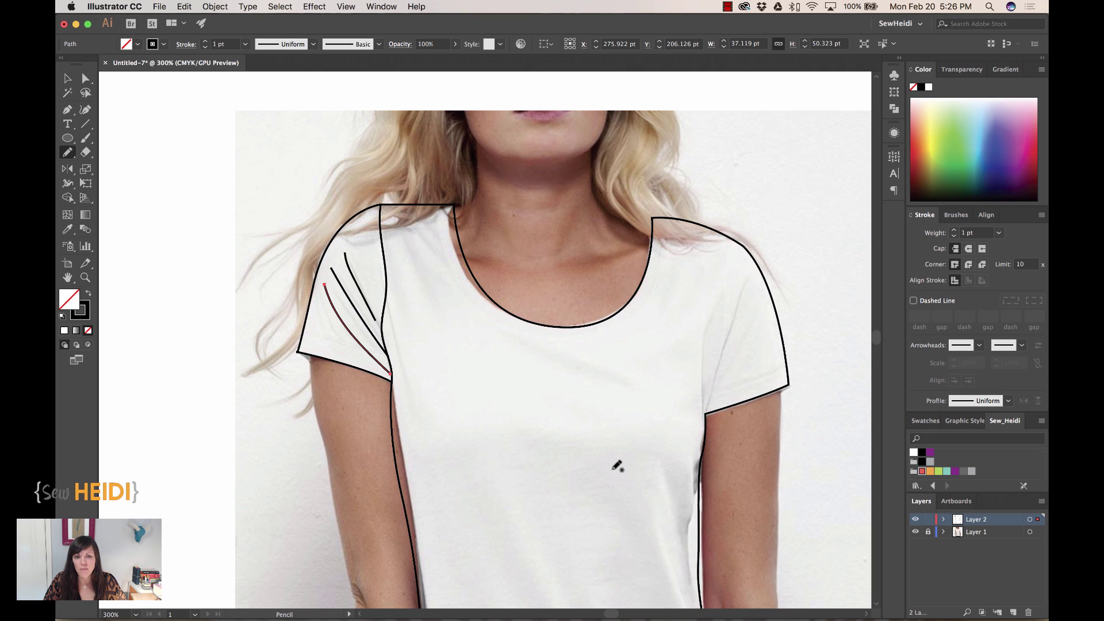
- Draw the right armhole seam and fold lines down the right sleeve
{"action": "scroll", "coordinate": [617, 466], "scroll_direction": "right", "scroll_amount": 5}
{"action": "scroll", "coordinate": [617, 466], "scroll_direction": "up", "scroll_amount": 1}
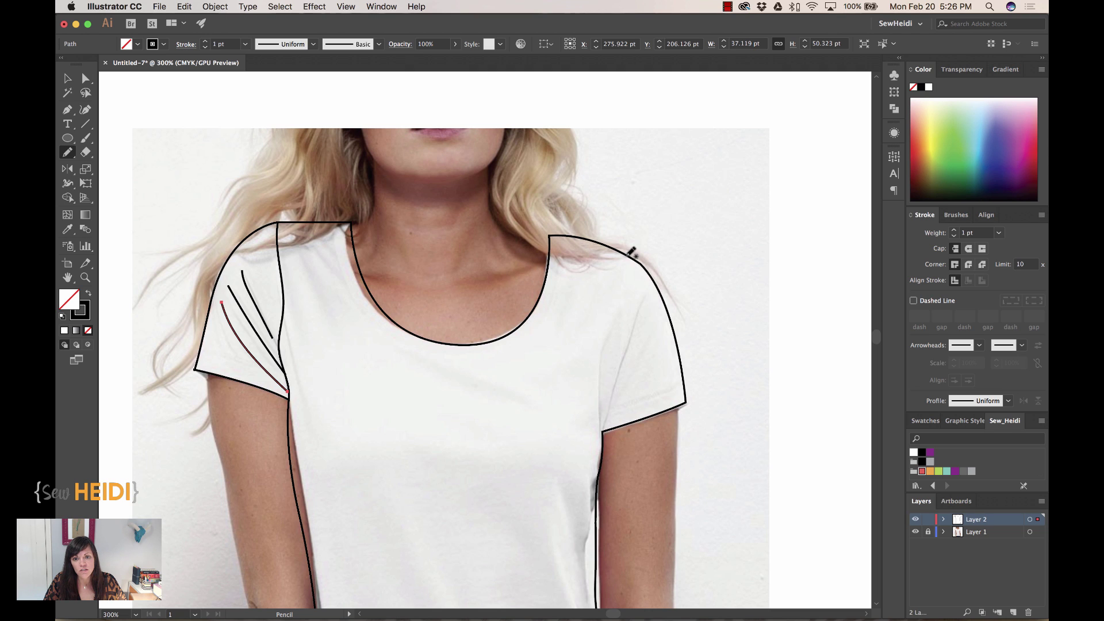
{"action": "mouse_move", "coordinate": [628, 257]}
{"action": "left_mouse_down"}
{"action": "mouse_move", "coordinate": [603, 343]}
{"action": "mouse_move", "coordinate": [602, 431]}
{"action": "left_mouse_up"}
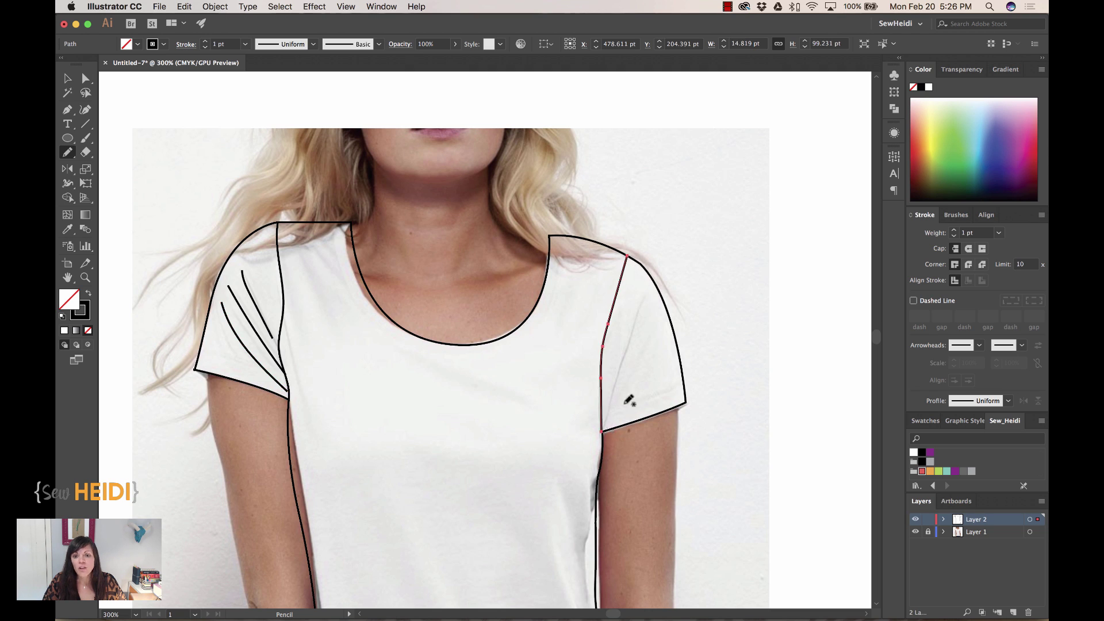
{"action": "left_click_drag", "start_coordinate": [650, 280], "coordinate": [607, 421]}
{"action": "left_click_drag", "start_coordinate": [666, 303], "coordinate": [621, 401]}
{"action": "scroll", "coordinate": [679, 451], "scroll_direction": "down", "scroll_amount": 3}
{"action": "scroll", "coordinate": [678, 451], "scroll_direction": "left", "scroll_amount": 1}
{"action": "scroll", "coordinate": [678, 456], "scroll_direction": "down", "scroll_amount": 5}
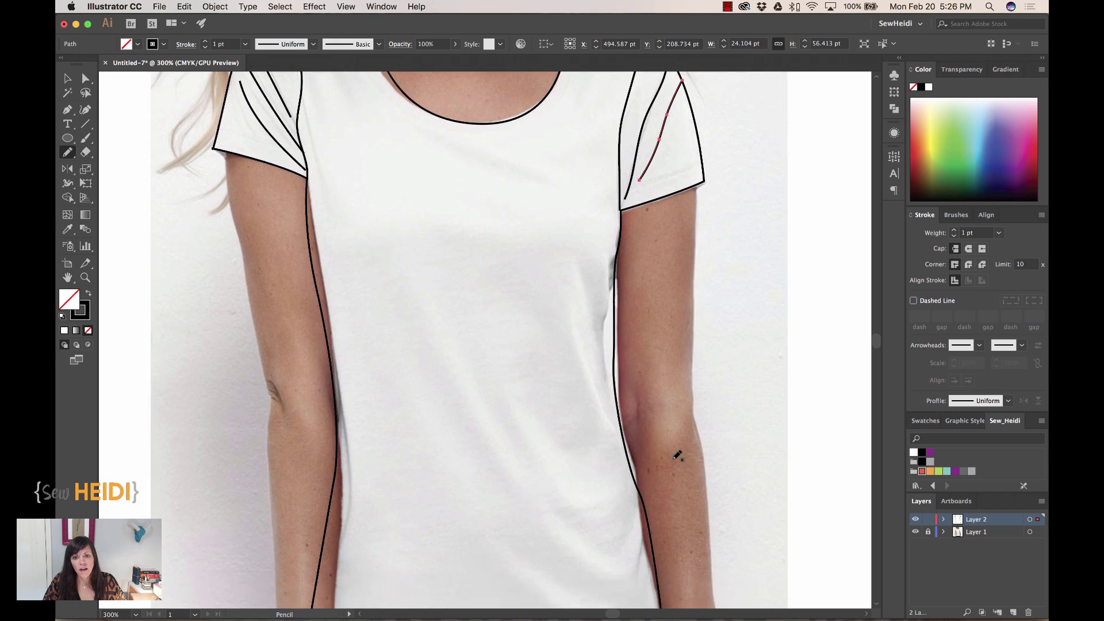
{"action": "left_click_drag", "start_coordinate": [580, 260], "coordinate": [614, 389]}
{"action": "left_click_drag", "start_coordinate": [581, 350], "coordinate": [631, 465]}
- Add a fold line along the shirt's lower left side
{"action": "scroll", "coordinate": [586, 512], "scroll_direction": "down", "scroll_amount": 5}
{"action": "scroll", "coordinate": [586, 512], "scroll_direction": "left", "scroll_amount": 2}
{"action": "mouse_move", "coordinate": [407, 229]}
{"action": "left_mouse_down"}
{"action": "mouse_move", "coordinate": [398, 346]}
{"action": "mouse_move", "coordinate": [372, 412]}
{"action": "left_mouse_up"}
{"action": "scroll", "coordinate": [498, 313], "scroll_direction": "up", "scroll_amount": 5}
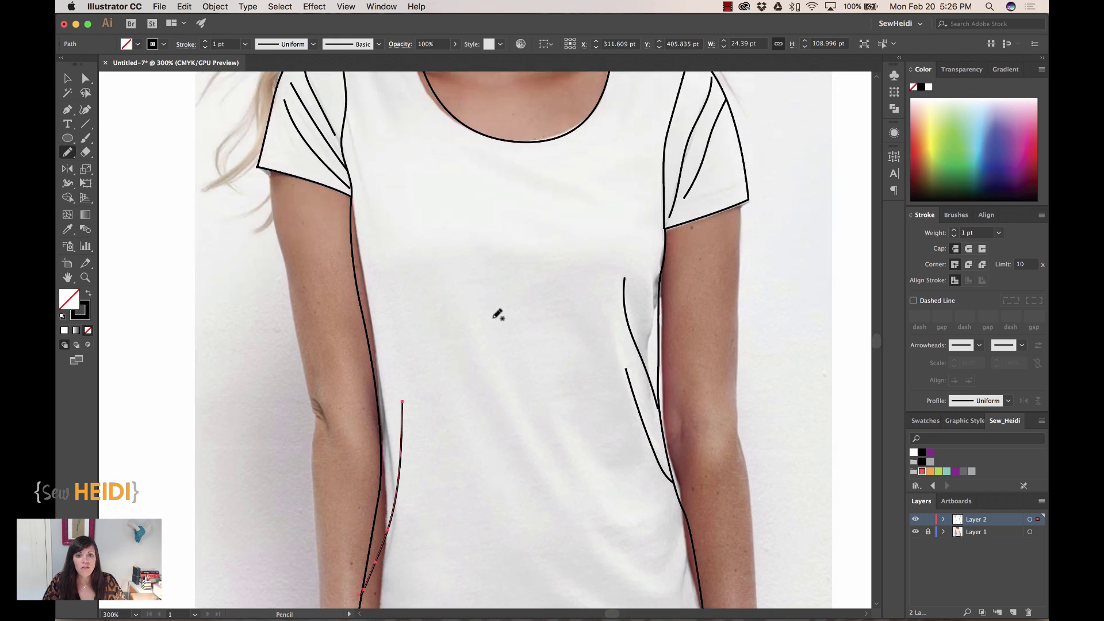
{"action": "scroll", "coordinate": [498, 313], "scroll_direction": "up", "scroll_amount": 2}
{"action": "scroll", "coordinate": [498, 312], "scroll_direction": "right", "scroll_amount": 1}
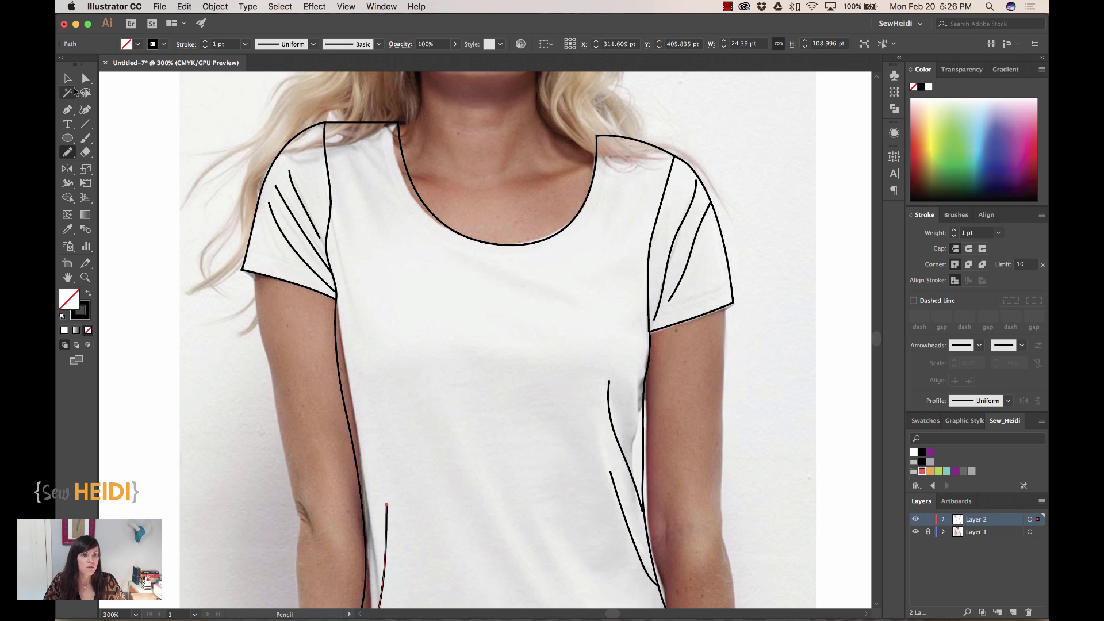
- Draw a slightly curved Pen line across the left sleeve from its edge to the armhole
{"action": "left_click", "coordinate": [67, 110]}
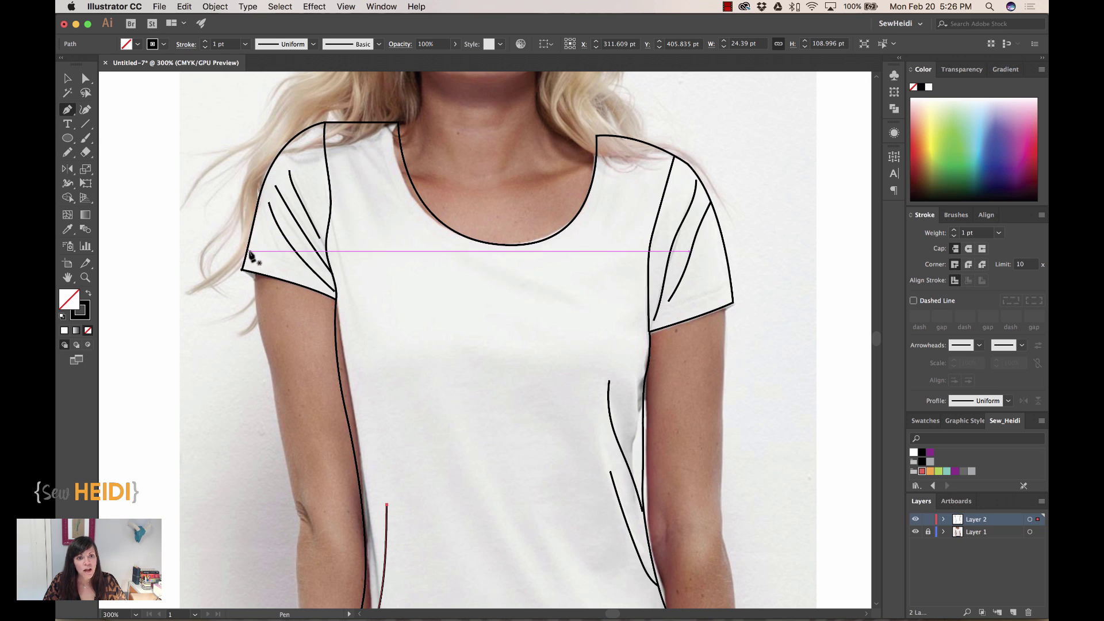
{"action": "left_click", "coordinate": [247, 252]}
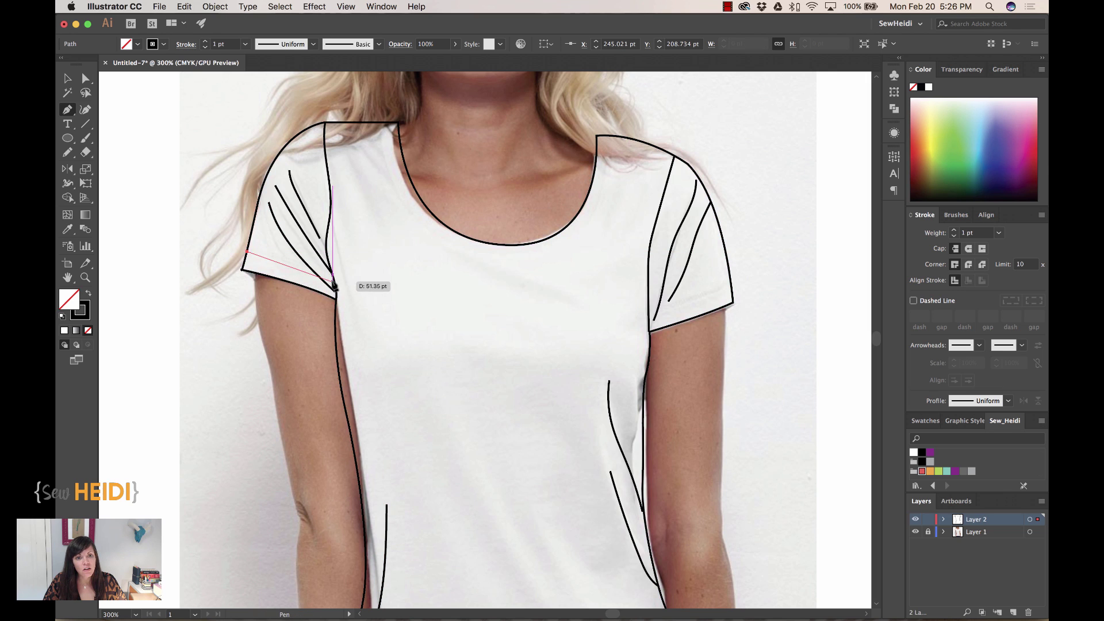
{"action": "left_click", "coordinate": [335, 280]}
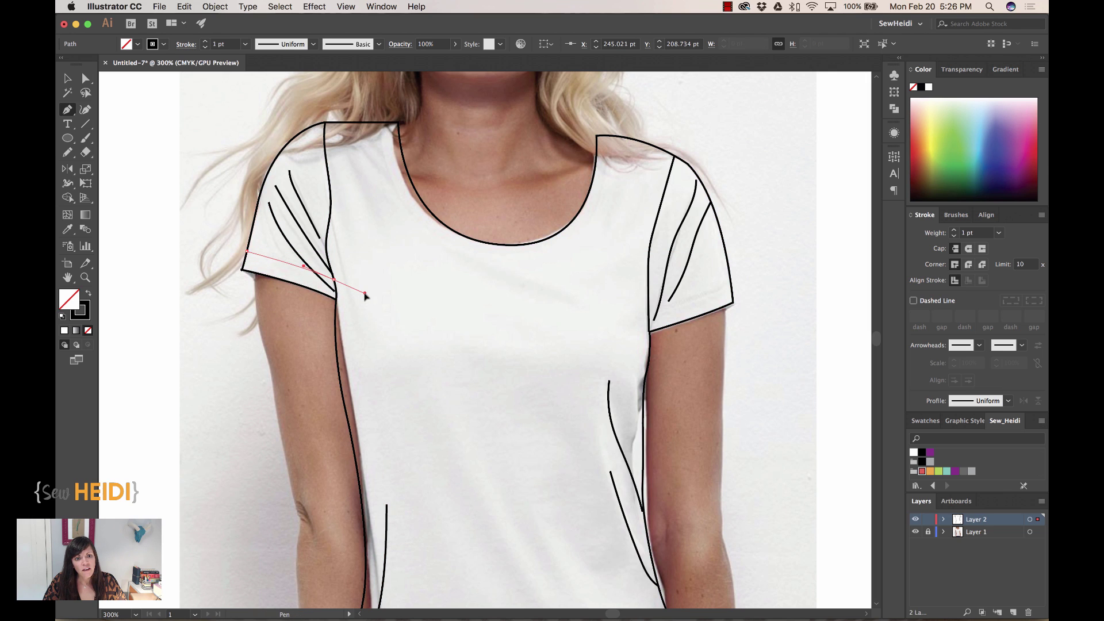
{"action": "left_click_drag", "start_coordinate": [365, 294], "coordinate": [366, 296]}
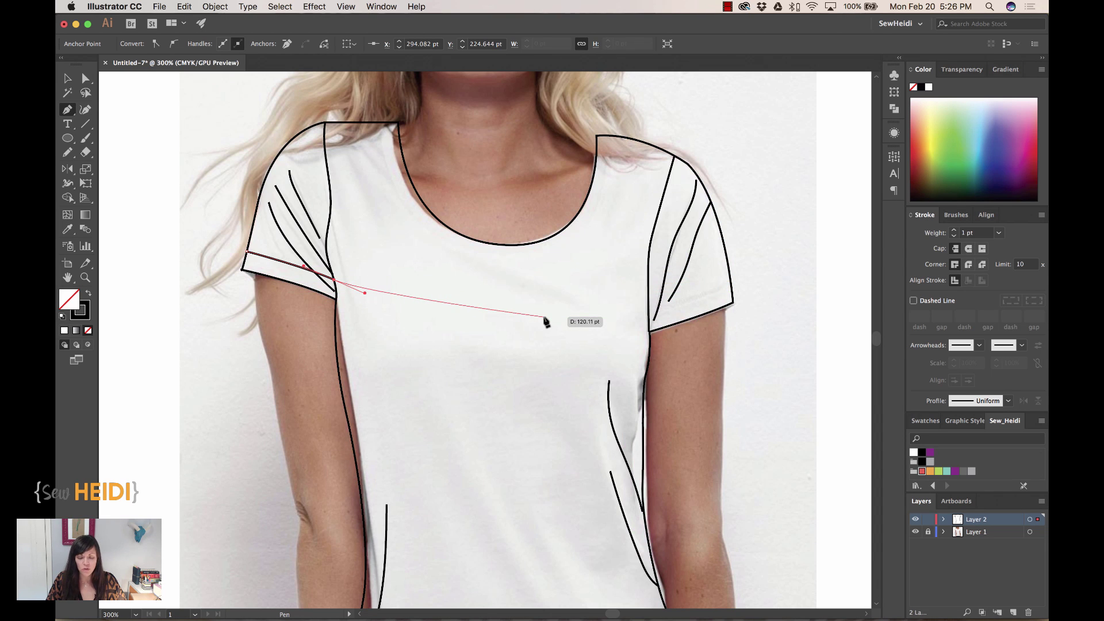
- End the left sleeve hem line and pan the canvas toward the right sleeve
{"action": "key", "text": "Escape"}
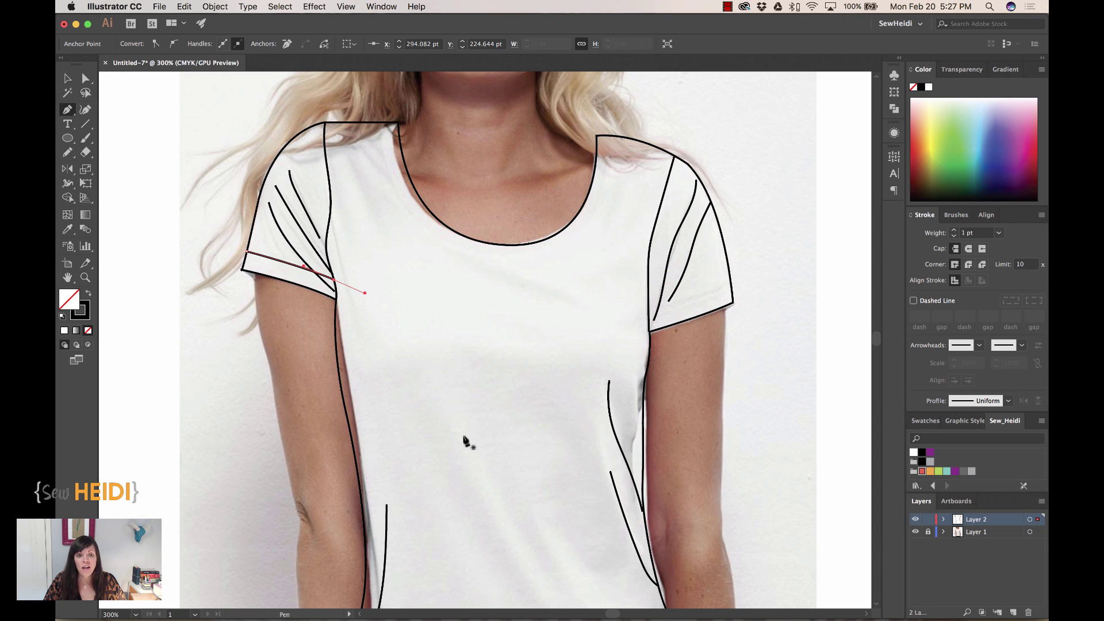
{"action": "scroll", "coordinate": [660, 357], "scroll_direction": "right", "scroll_amount": 5}
{"action": "scroll", "coordinate": [661, 356], "scroll_direction": "up", "scroll_amount": 1}
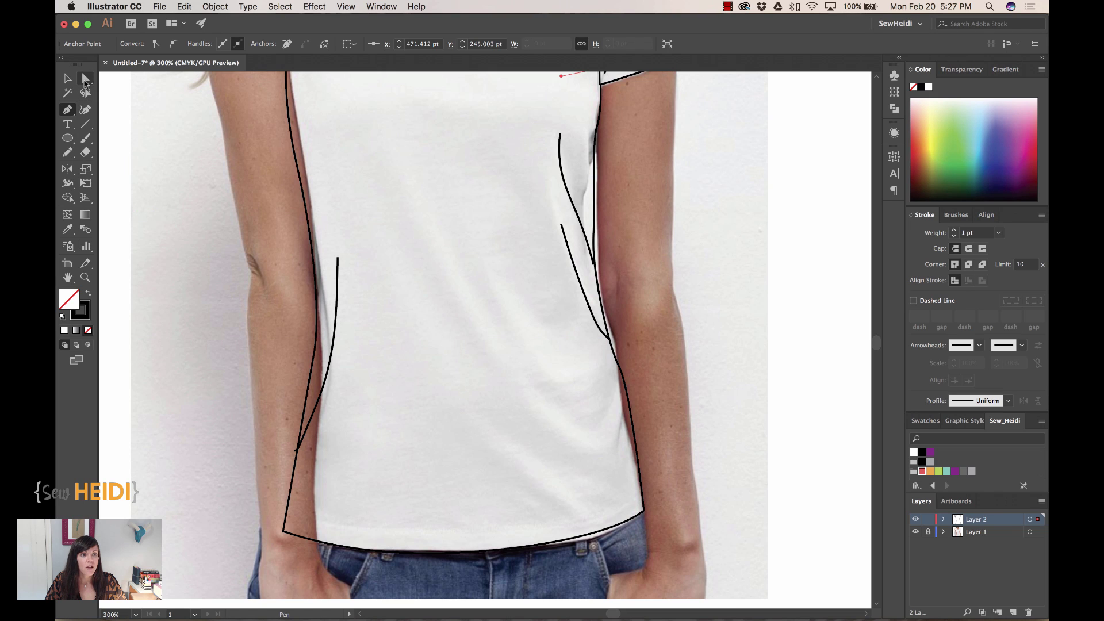
- Select just the bottom hem curve with Direct Selection and nudge its copy up above the hem
{"action": "left_click", "coordinate": [85, 78]}
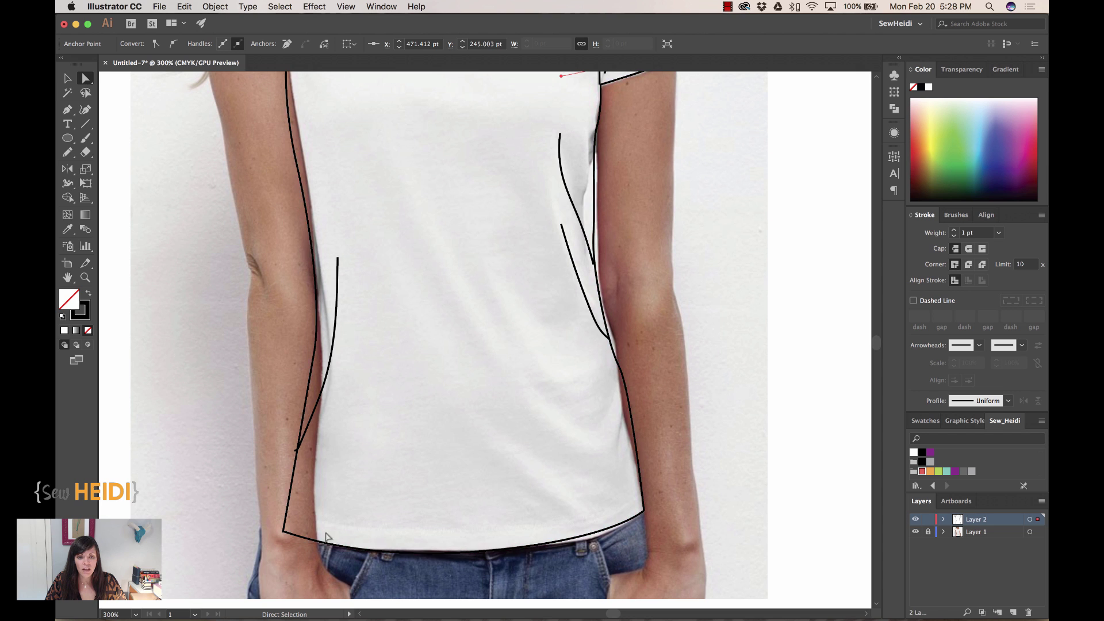
{"action": "left_click", "coordinate": [482, 553]}
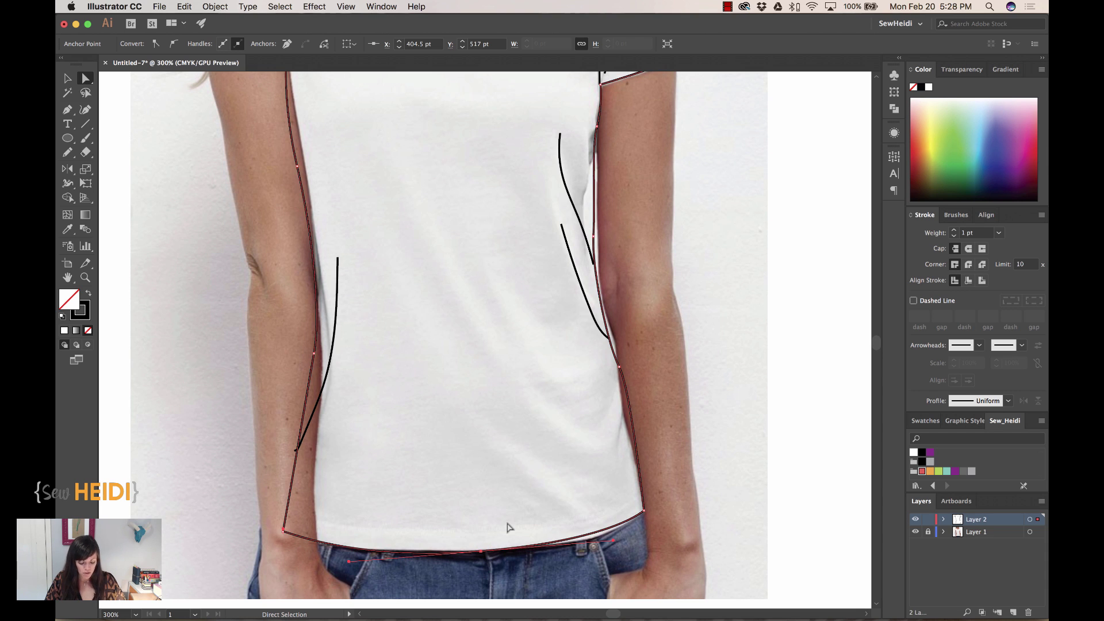
{"action": "key", "text": "v"}
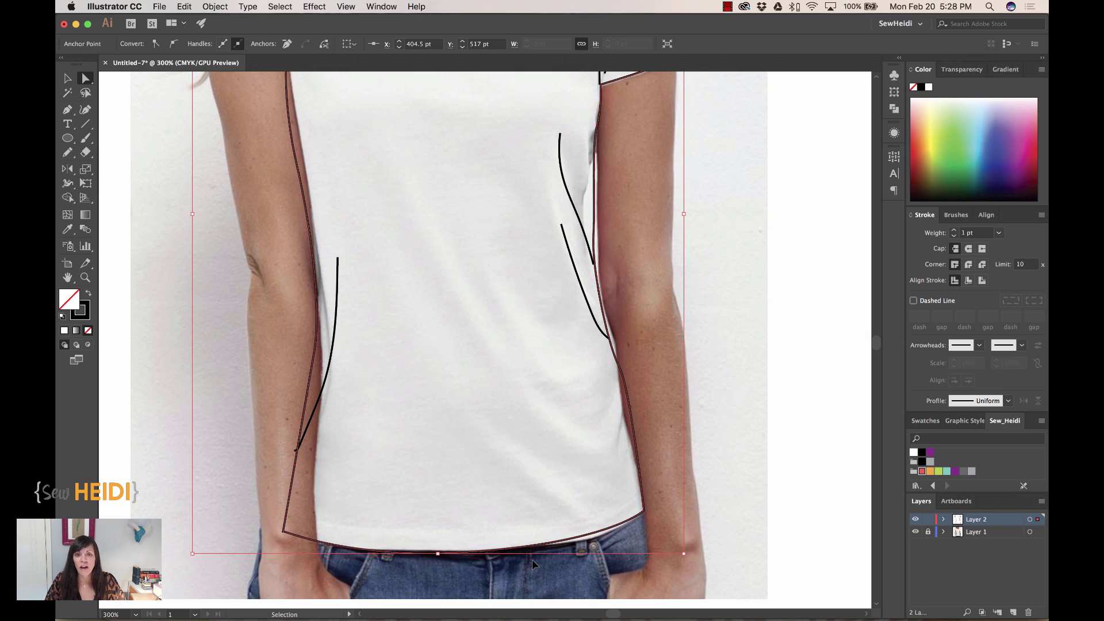
{"action": "key", "text": "a"}
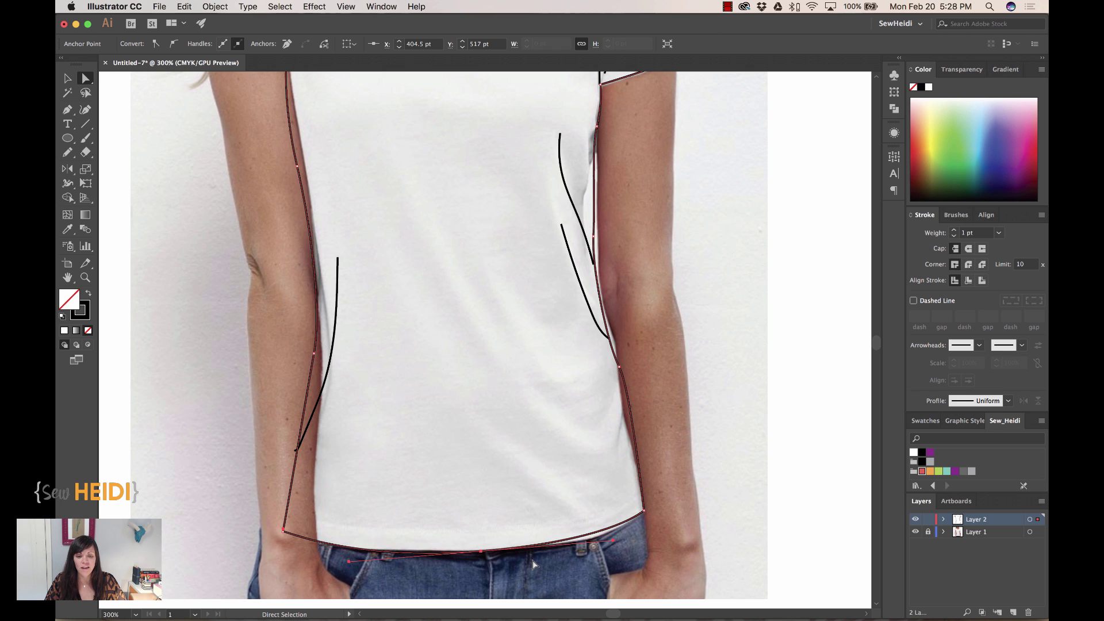
{"action": "left_click", "coordinate": [533, 560]}
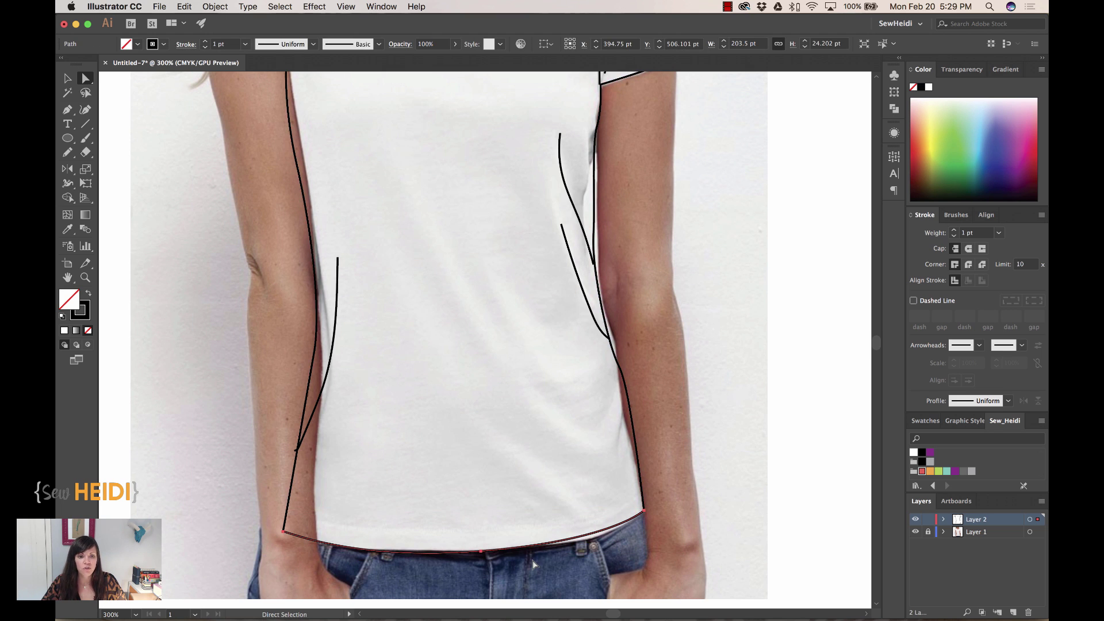
{"action": "key", "text": "Up"}
{"action": "key", "text": "Up"}
{"action": "key", "text": "Up"}
{"action": "key", "text": "Up"}
{"action": "key", "text": "Up"}
{"action": "key", "text": "Up"}
{"action": "key", "text": "Up"}
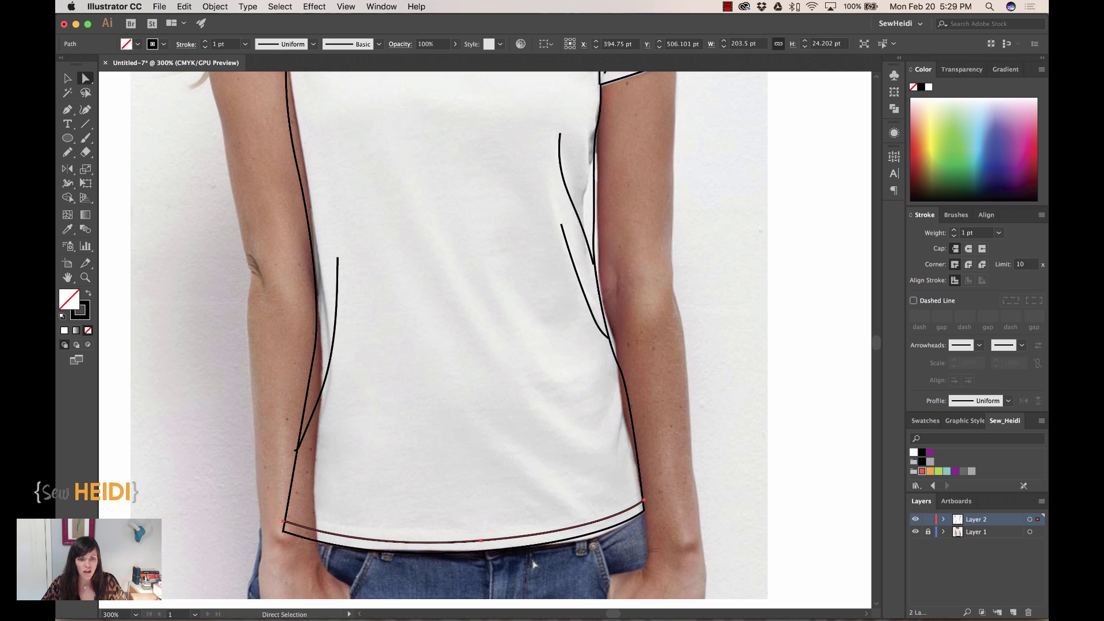
{"action": "key", "text": "Up"}
{"action": "key", "text": "Up"}
{"action": "key", "text": "Up"}
{"action": "key", "text": "Up"}
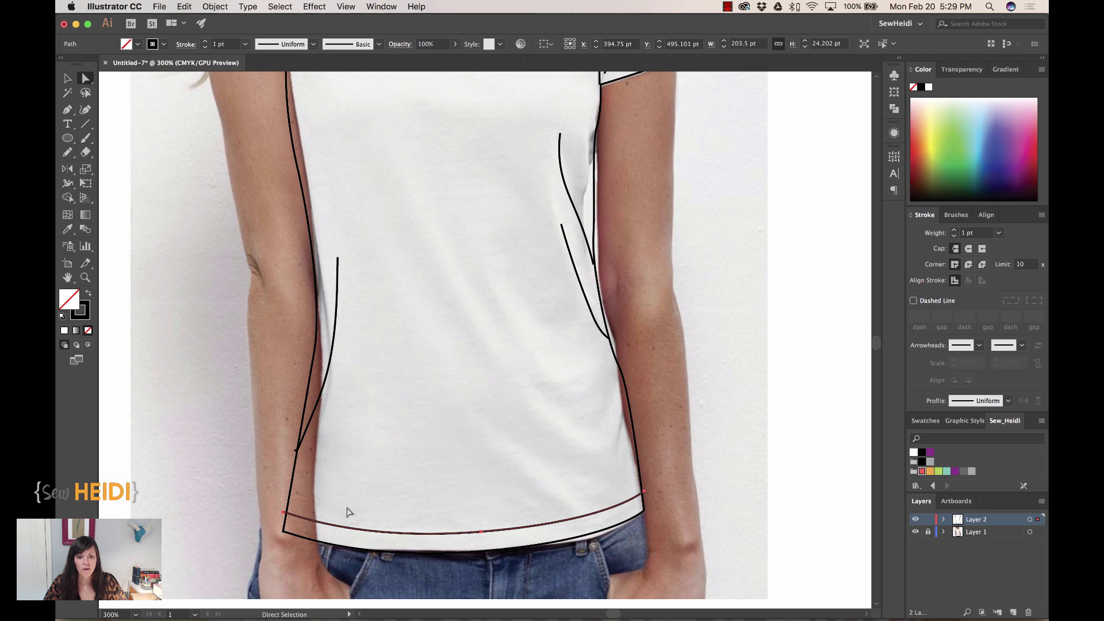
{"action": "scroll", "coordinate": [511, 387], "scroll_direction": "up", "scroll_amount": 10}
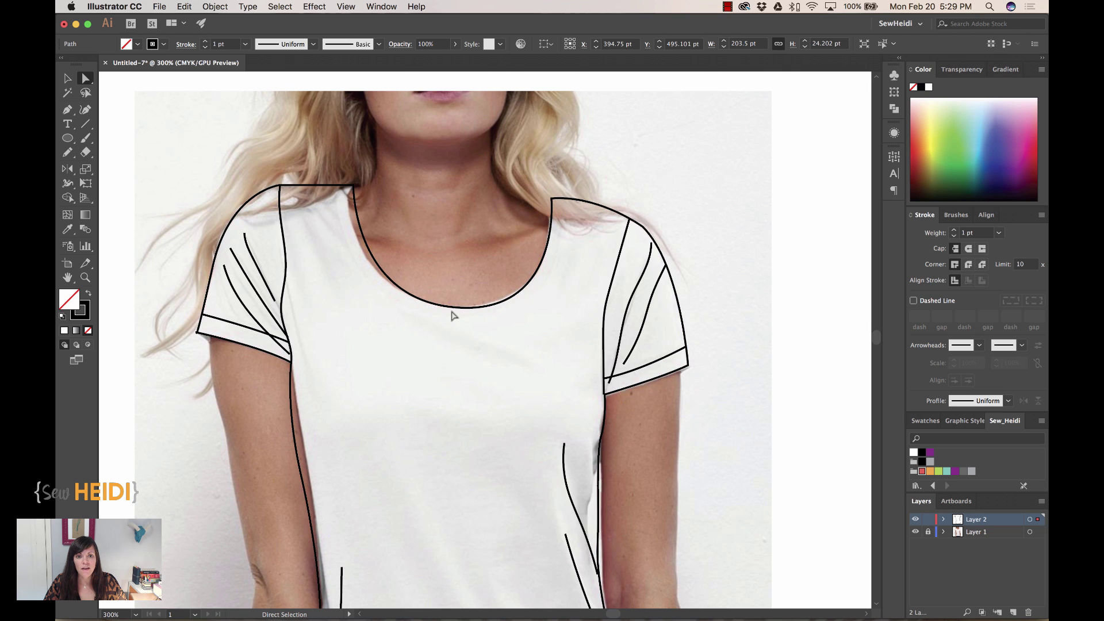
- Select the whole neckline curve, nudge a copy down 6 pt, and zoom in
{"action": "left_click", "coordinate": [458, 308]}
{"action": "left_click", "coordinate": [458, 309]}
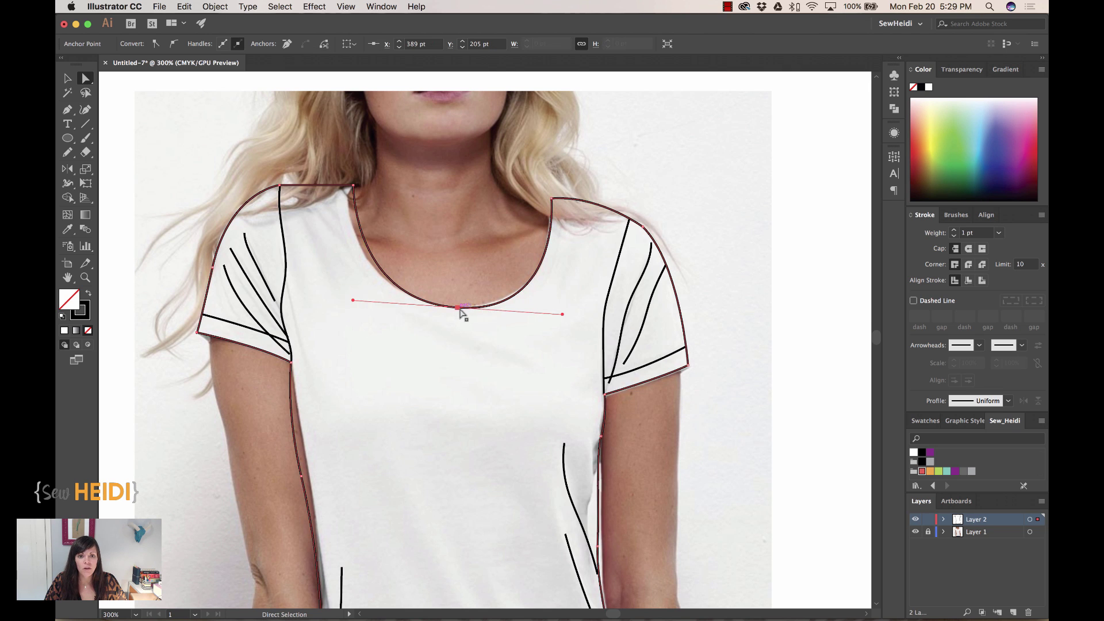
{"action": "key", "text": "super"}
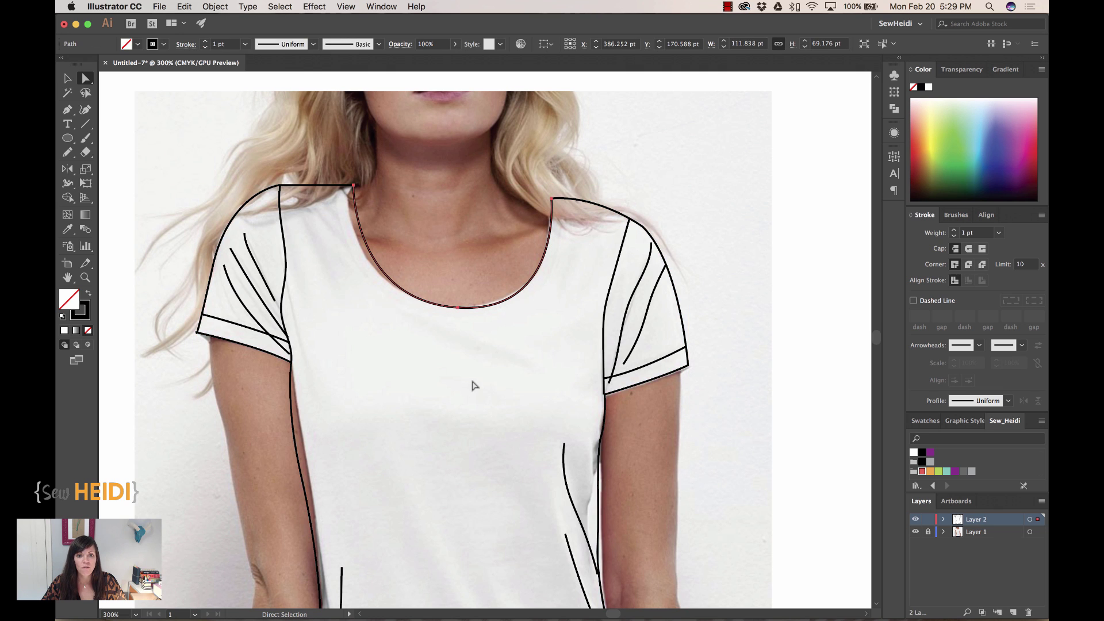
{"action": "key", "text": "Down"}
{"action": "key", "text": "Down"}
{"action": "key", "text": "Down"}
{"action": "key", "text": "Down"}
{"action": "key", "text": "Down"}
{"action": "key", "text": "Down"}
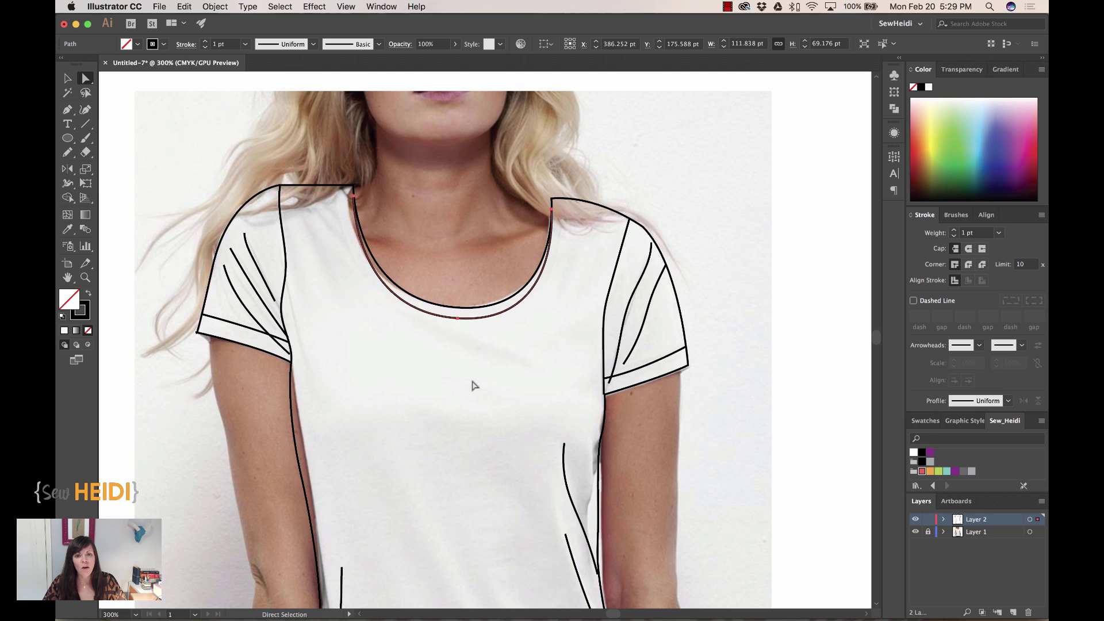
{"action": "key", "text": "super+equal"}
{"action": "key", "text": "super+equal"}
- Drag the inner curve's ends up to the shoulder corners, reshape its handles, then zoom to fit
{"action": "left_click", "coordinate": [686, 245]}
{"action": "left_click_drag", "start_coordinate": [686, 246], "coordinate": [706, 226]}
{"action": "left_click_drag", "start_coordinate": [707, 476], "coordinate": [714, 477]}
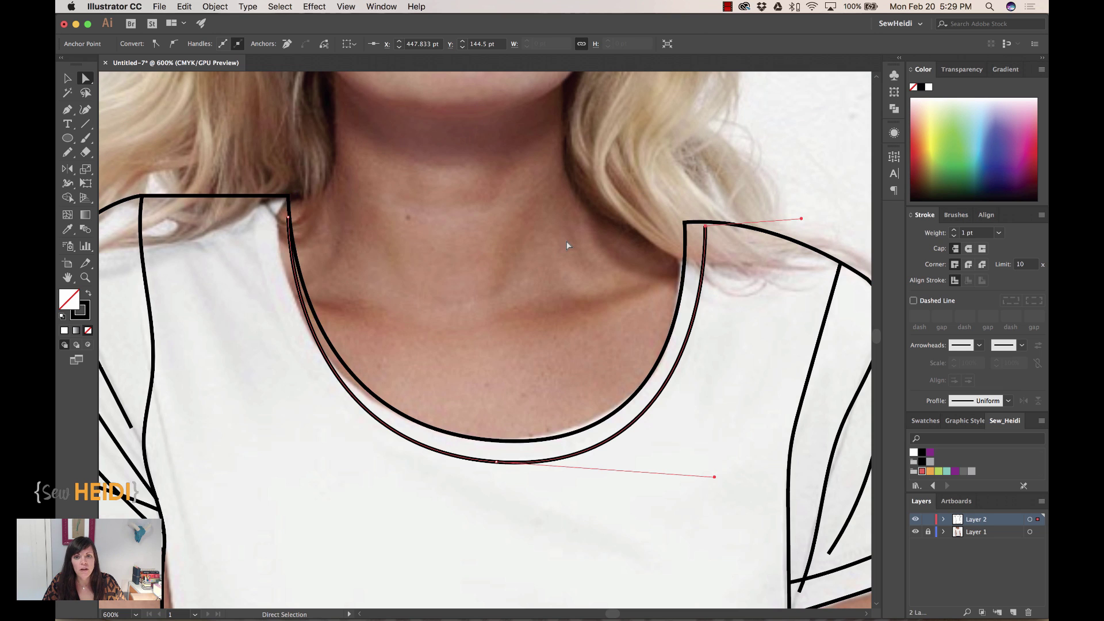
{"action": "left_click_drag", "start_coordinate": [705, 226], "coordinate": [706, 226]}
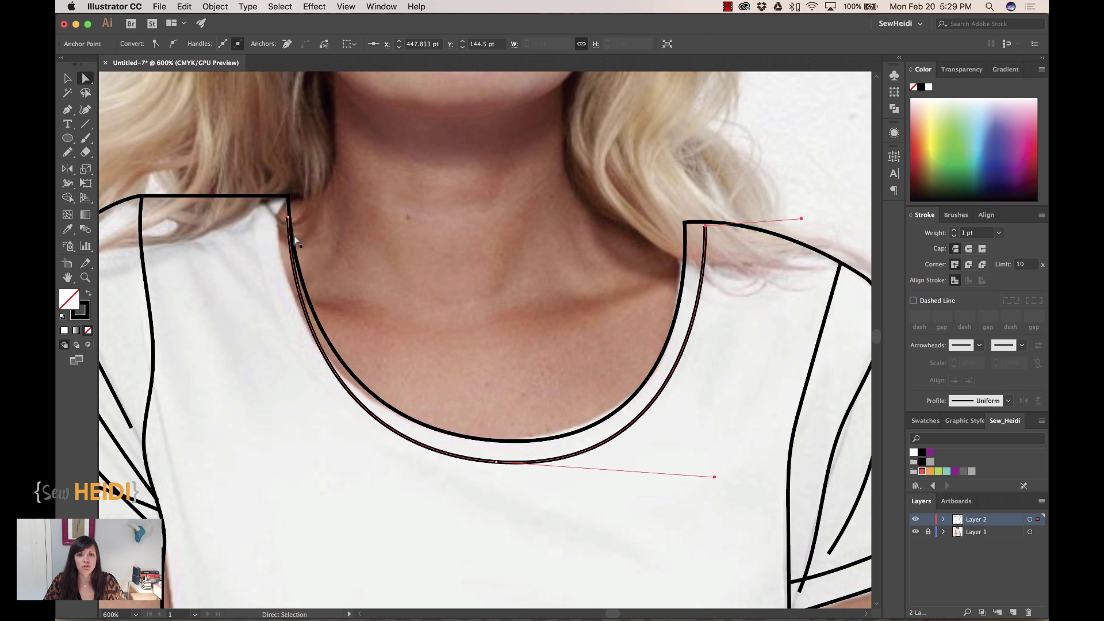
{"action": "left_click_drag", "start_coordinate": [288, 218], "coordinate": [267, 197]}
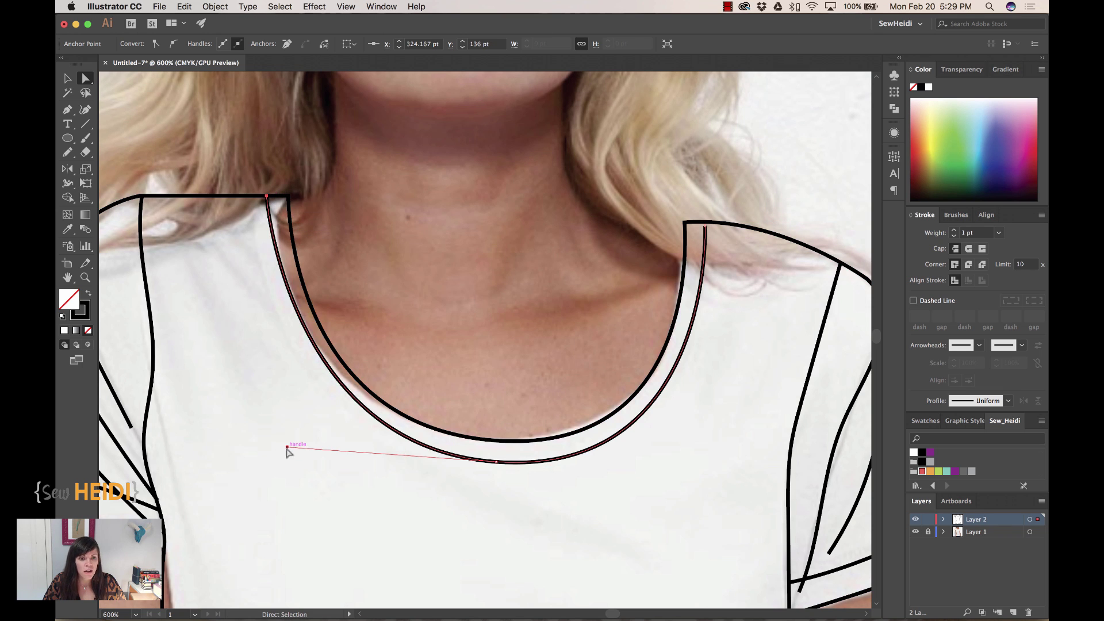
{"action": "left_click_drag", "start_coordinate": [288, 447], "coordinate": [262, 445]}
{"action": "key", "text": "super+1"}
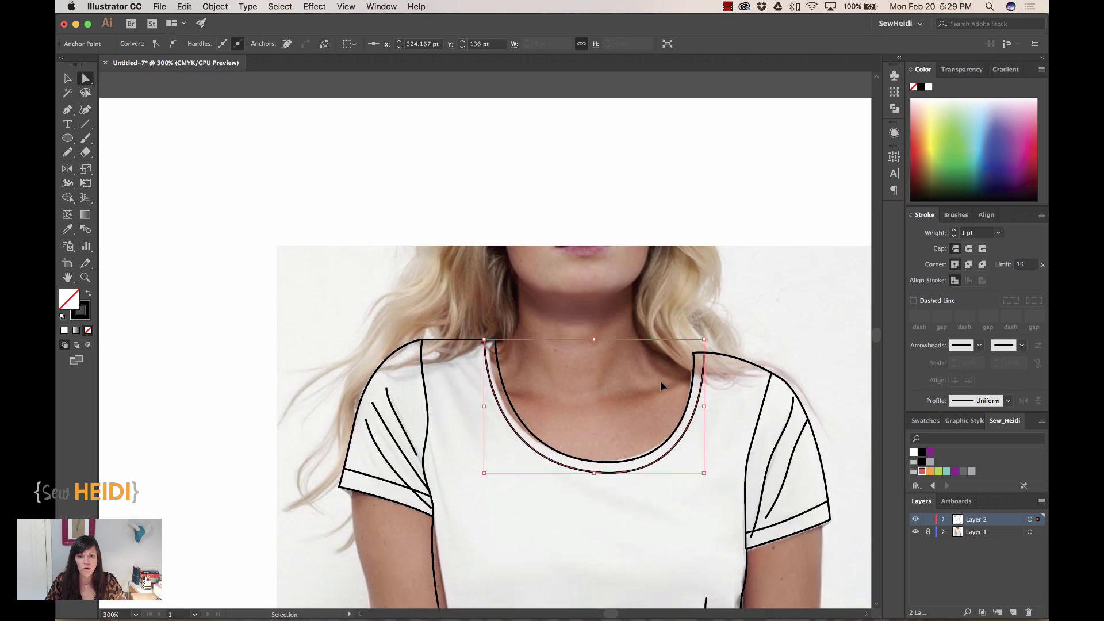
- Deselect everything, hide the T-shirt photo on Layer 1, and zoom in on the shirt
{"action": "left_click", "coordinate": [711, 460]}
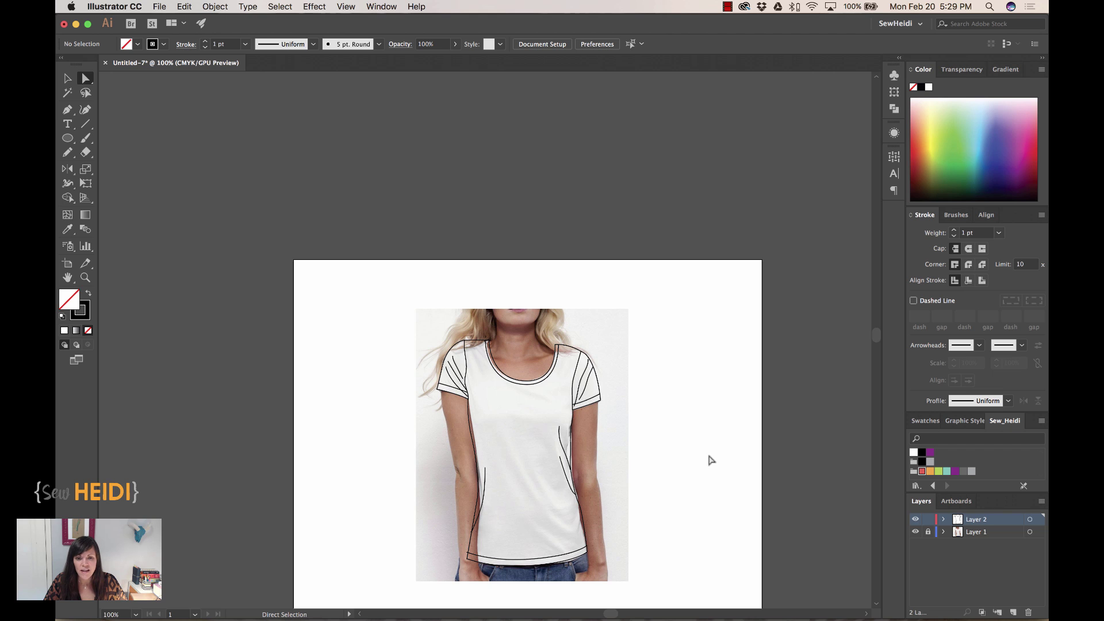
{"action": "key", "text": "super+equal"}
{"action": "scroll", "coordinate": [712, 460], "scroll_direction": "down", "scroll_amount": 5}
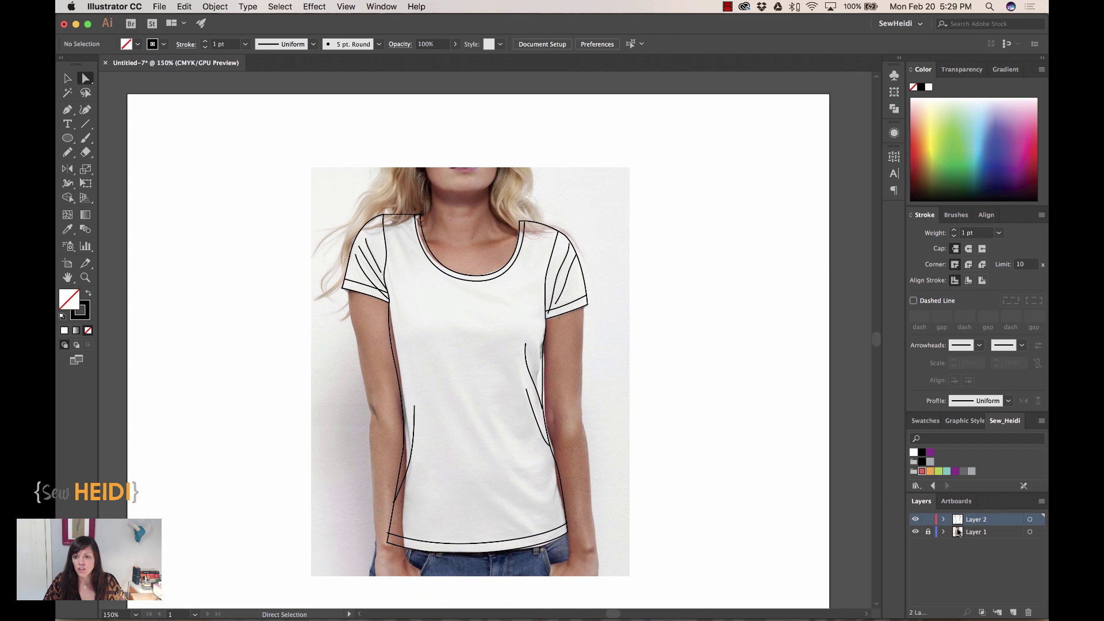
{"action": "left_click", "coordinate": [916, 532]}
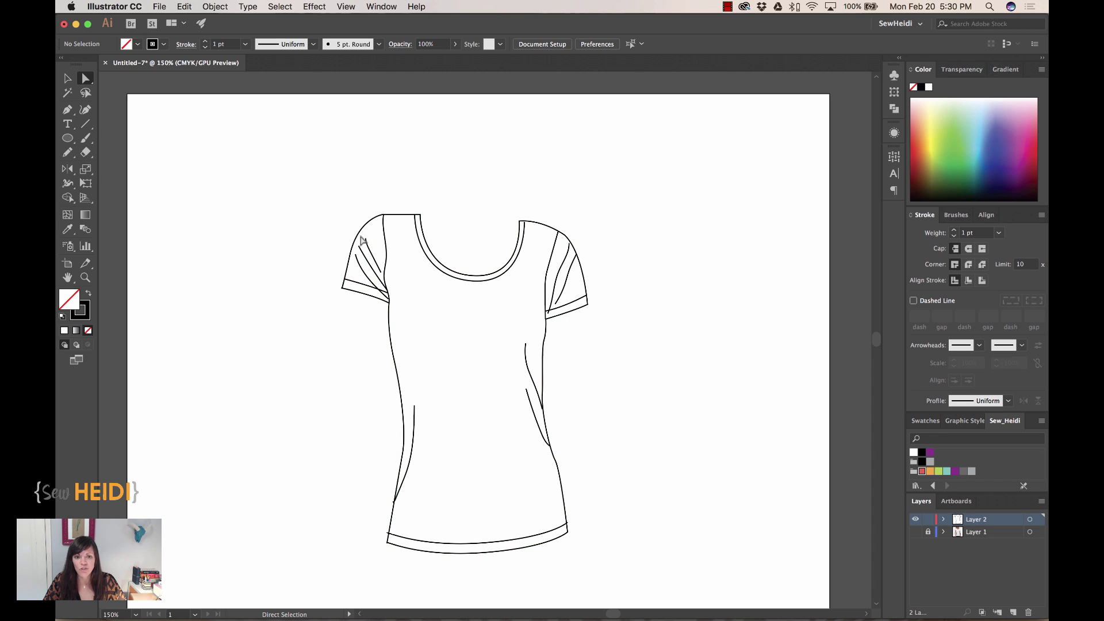
{"action": "key", "text": "z"}
{"action": "left_click_drag", "start_coordinate": [313, 175], "coordinate": [641, 576]}
- Select all the fold lines on both sleeves and both sides of the shirt
{"action": "left_click", "coordinate": [68, 78]}
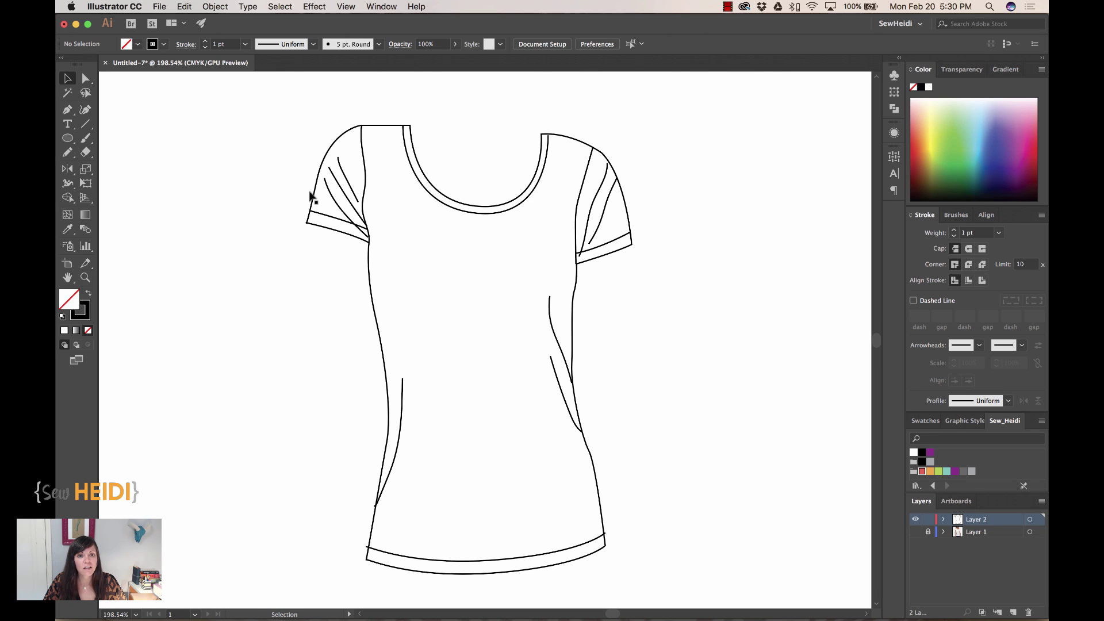
{"action": "left_click", "coordinate": [329, 196]}
{"action": "left_click", "coordinate": [337, 179], "text": "shift"}
{"action": "left_click", "coordinate": [340, 162], "text": "shift"}
{"action": "left_click", "coordinate": [597, 200], "text": "shift"}
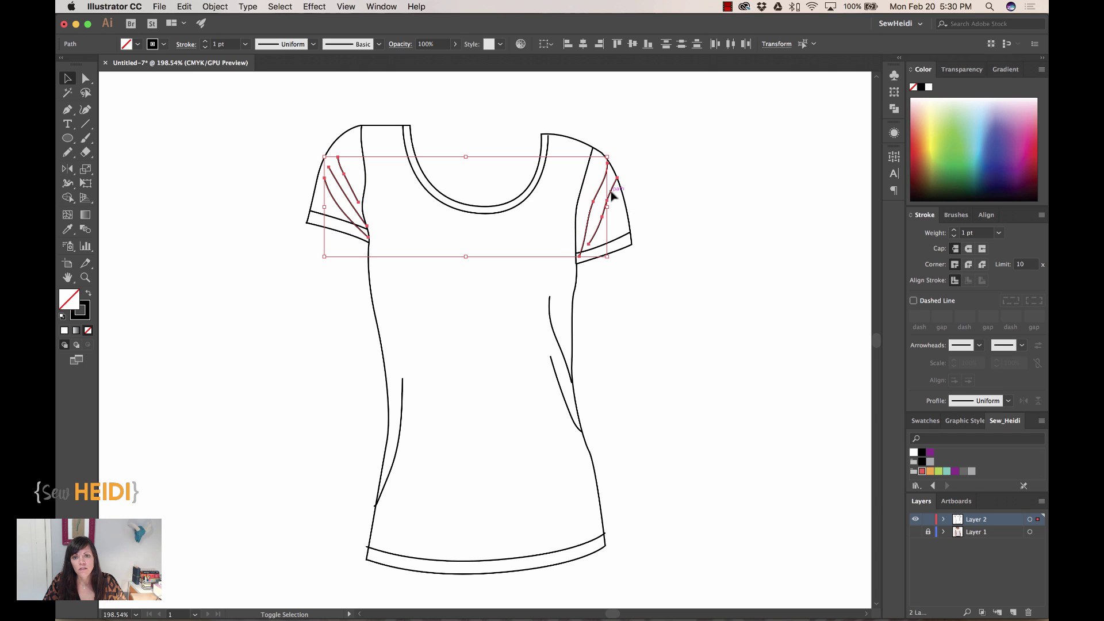
{"action": "left_click", "coordinate": [612, 194], "text": "shift"}
{"action": "left_click", "coordinate": [554, 326], "text": "shift"}
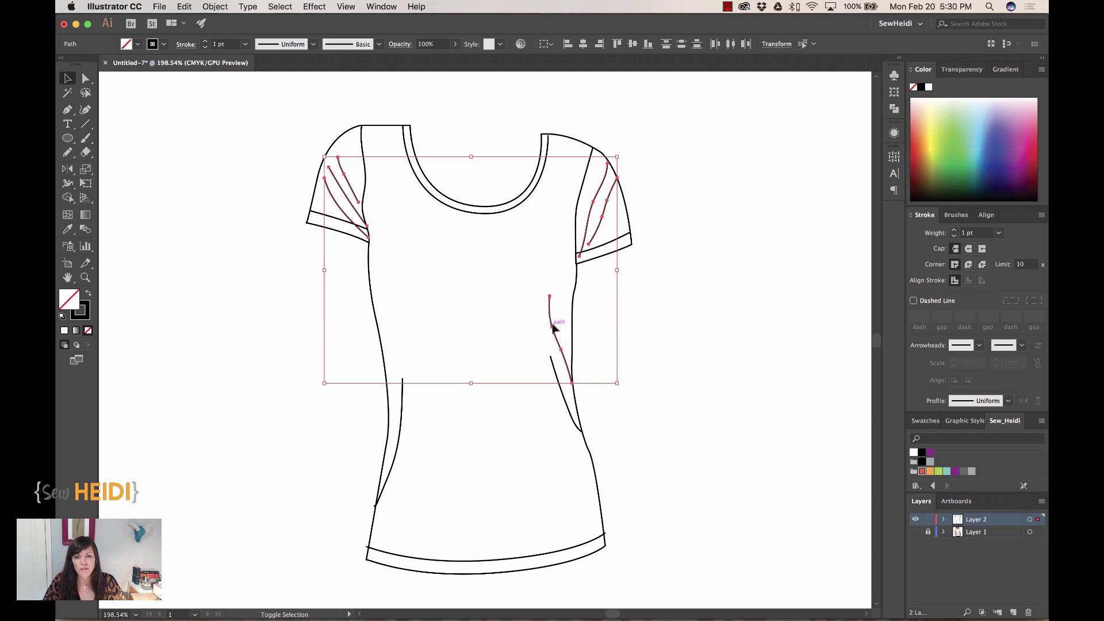
{"action": "left_click", "coordinate": [554, 360], "text": "shift"}
{"action": "left_click", "coordinate": [402, 393], "text": "shift"}
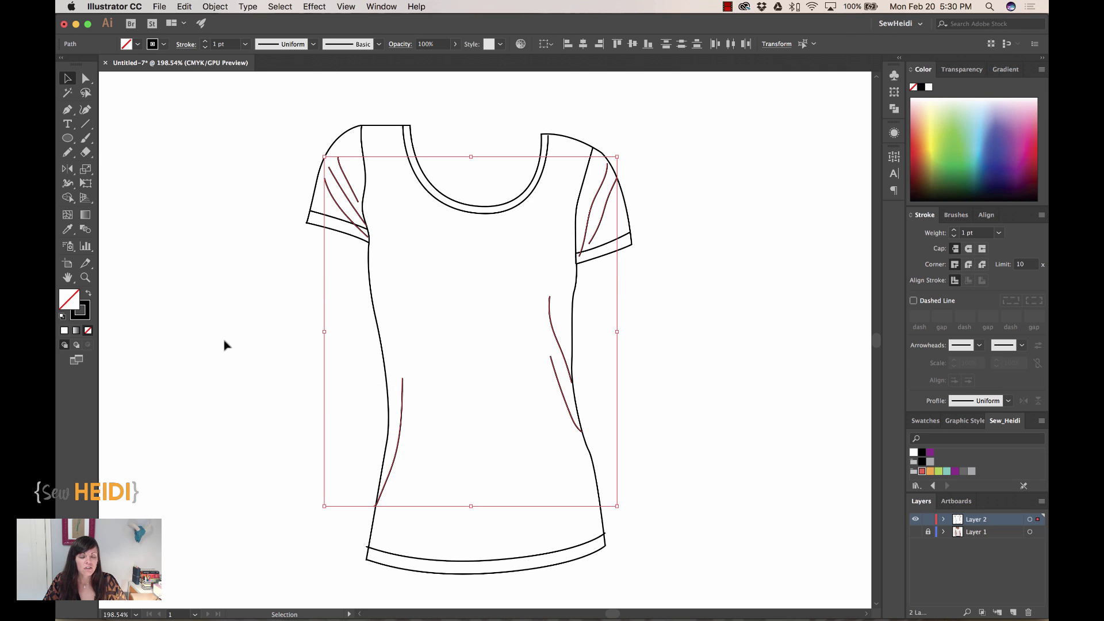
- Set the selected lines' stroke colour to AAAAAA
{"action": "left_click", "coordinate": [79, 318]}
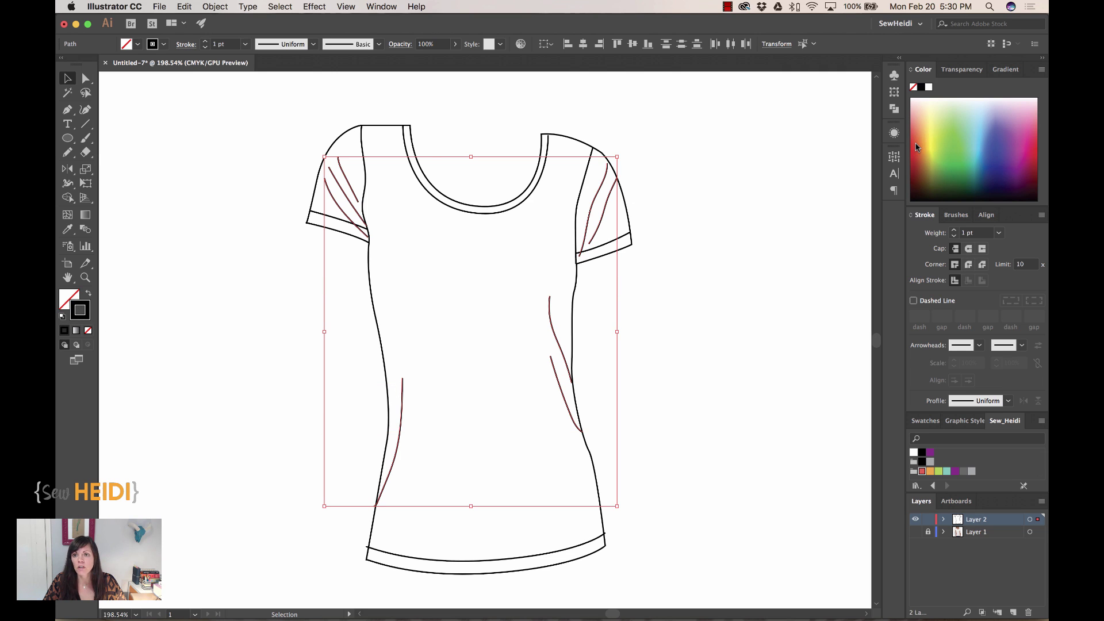
{"action": "double_click", "coordinate": [84, 305]}
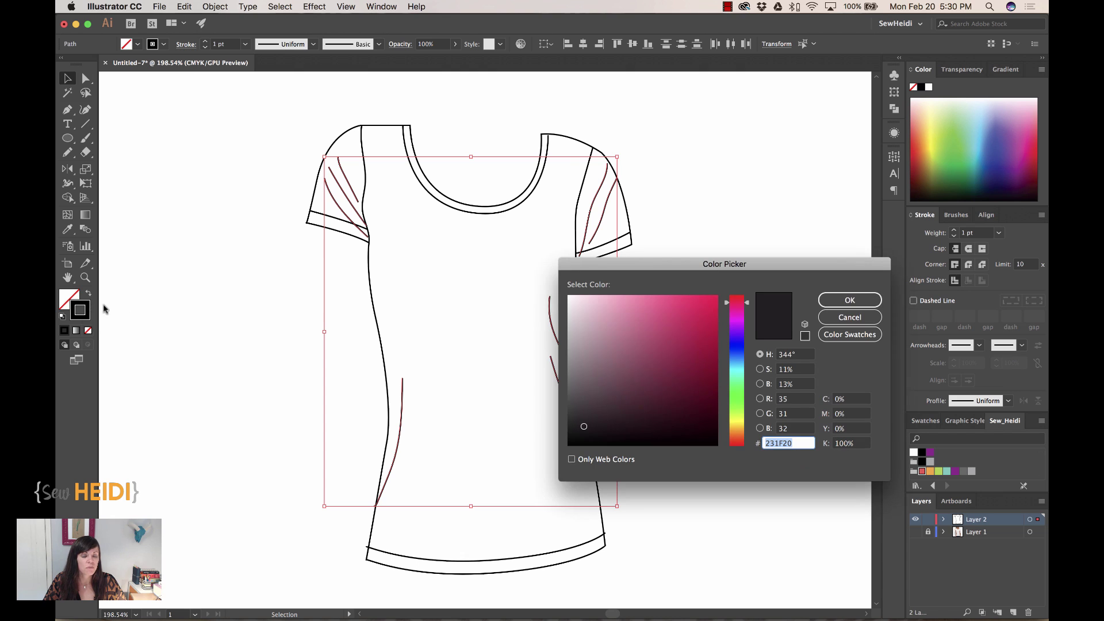
{"action": "type", "text": "AAAAAA"}
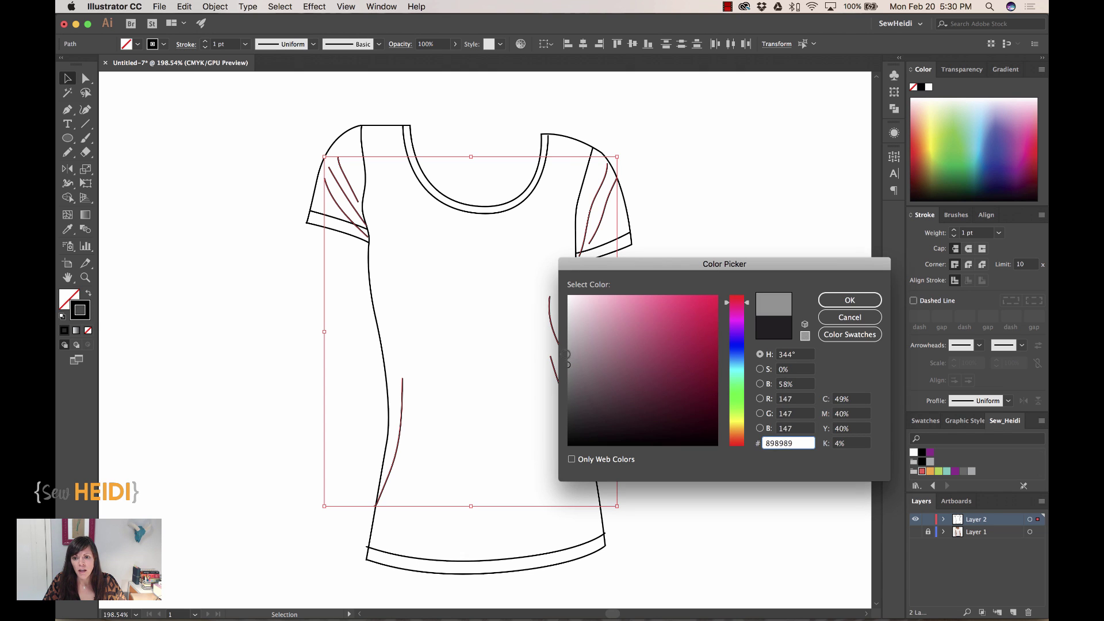
{"action": "left_click", "coordinate": [858, 303]}
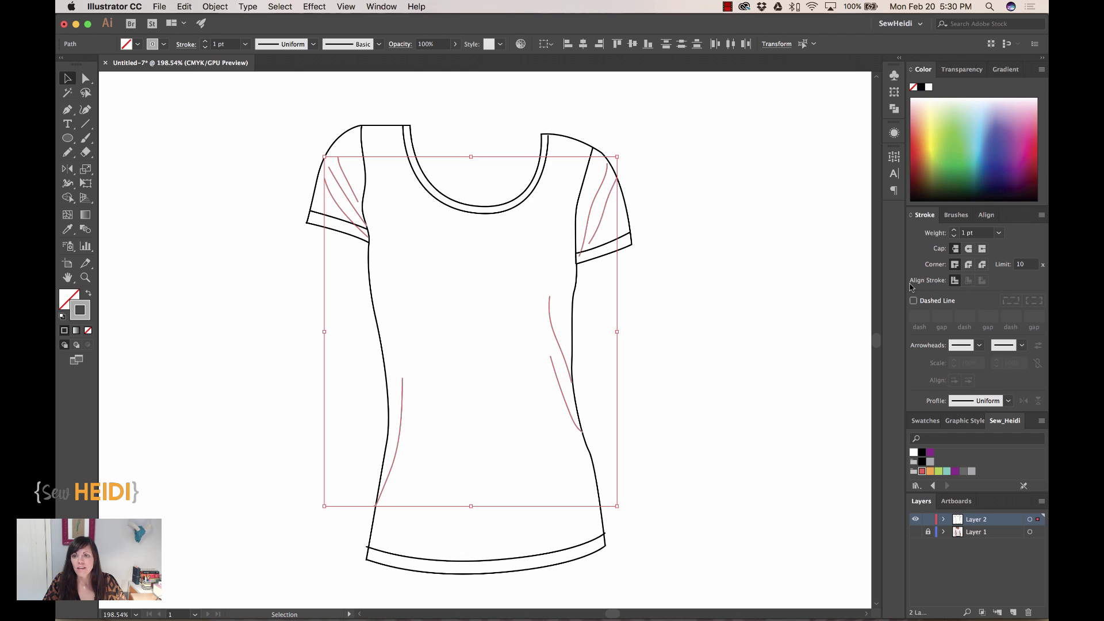
- Apply a chalk brush from the Artistic_ChalkCharcoalPencil library to the fold lines
{"action": "left_click", "coordinate": [957, 217]}
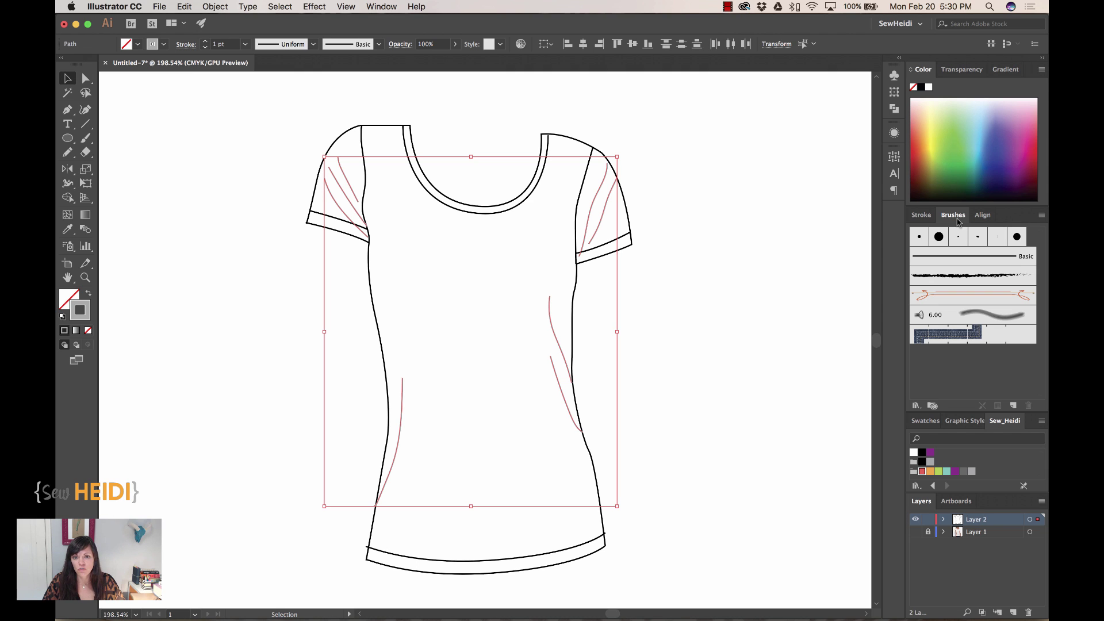
{"action": "left_click", "coordinate": [1043, 215]}
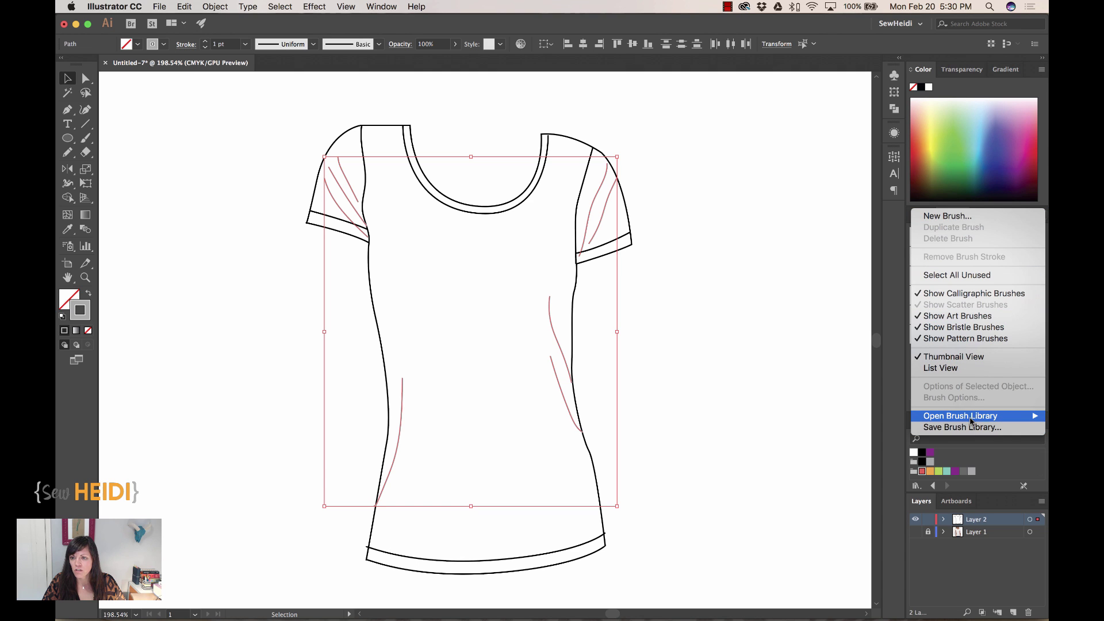
{"action": "mouse_move", "coordinate": [971, 421]}
{"action": "mouse_move", "coordinate": [848, 424]}
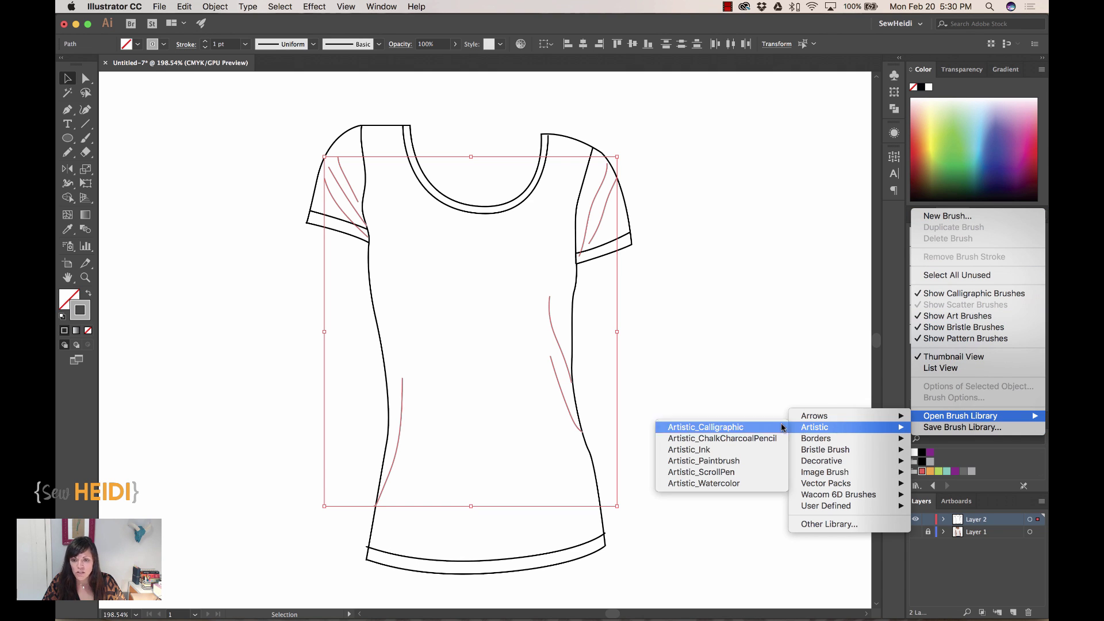
{"action": "left_click", "coordinate": [742, 440]}
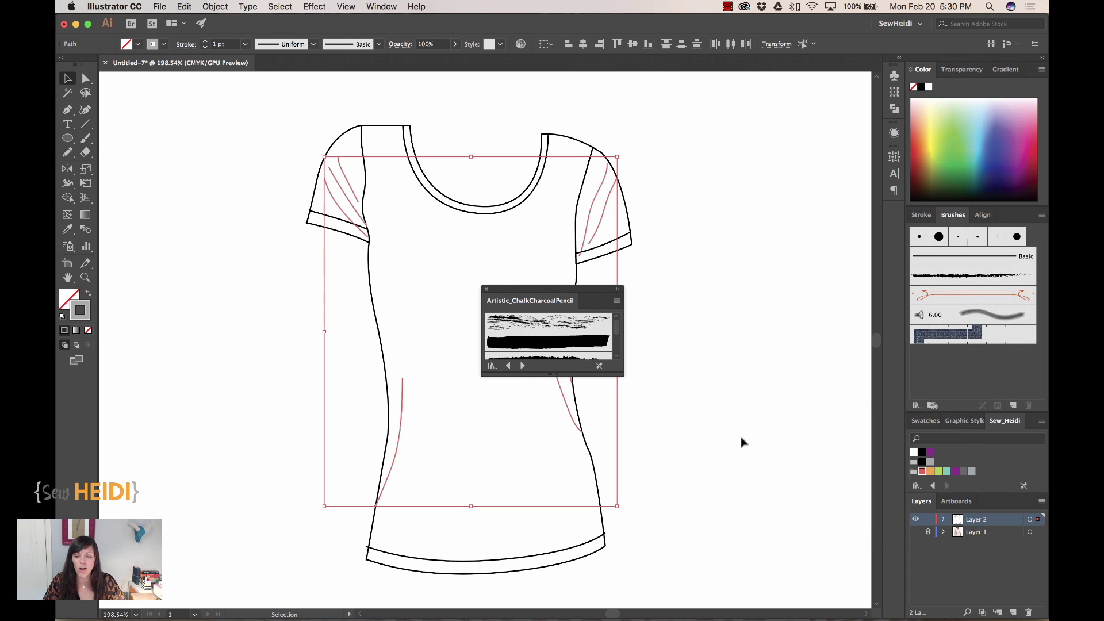
{"action": "left_click_drag", "start_coordinate": [573, 290], "coordinate": [809, 263]}
{"action": "left_click_drag", "start_coordinate": [855, 346], "coordinate": [857, 557]}
{"action": "left_click", "coordinate": [795, 436]}
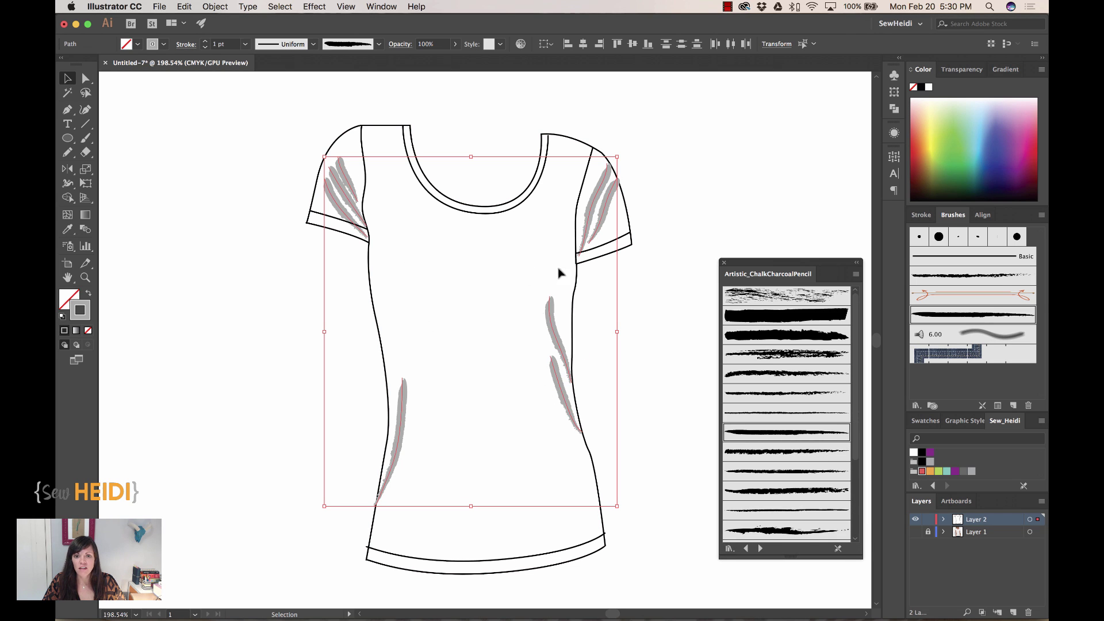
- Lower the fold lines to 13% opacity and 0.5 pt stroke weight
{"action": "left_click", "coordinate": [438, 44]}
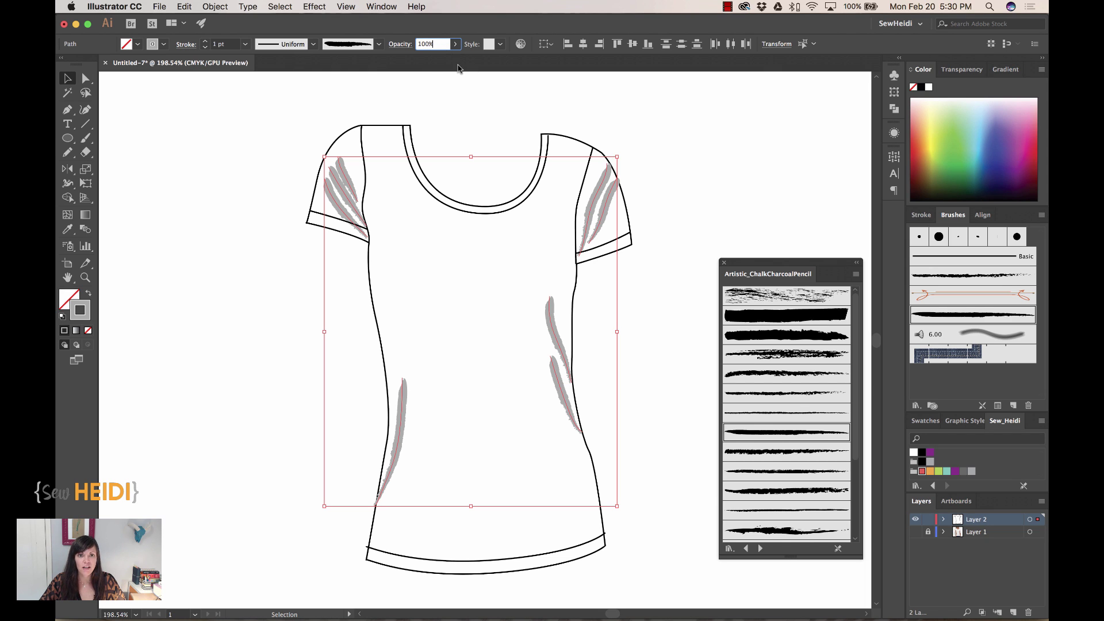
{"action": "key", "text": "BackSpace"}
{"action": "key", "text": "Return"}
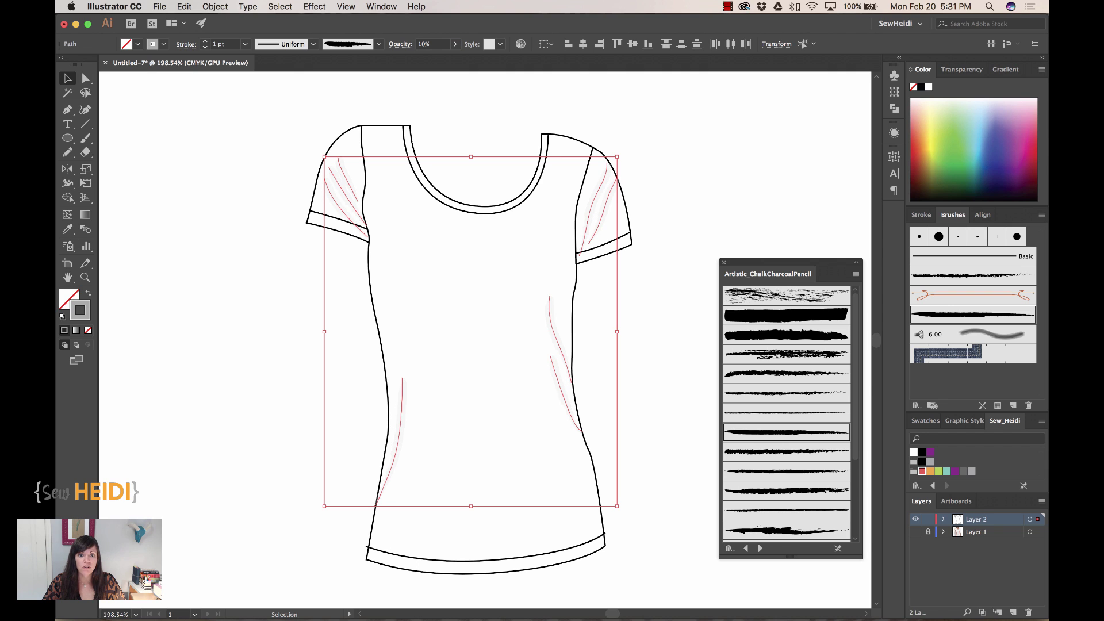
{"action": "left_click", "coordinate": [427, 43]}
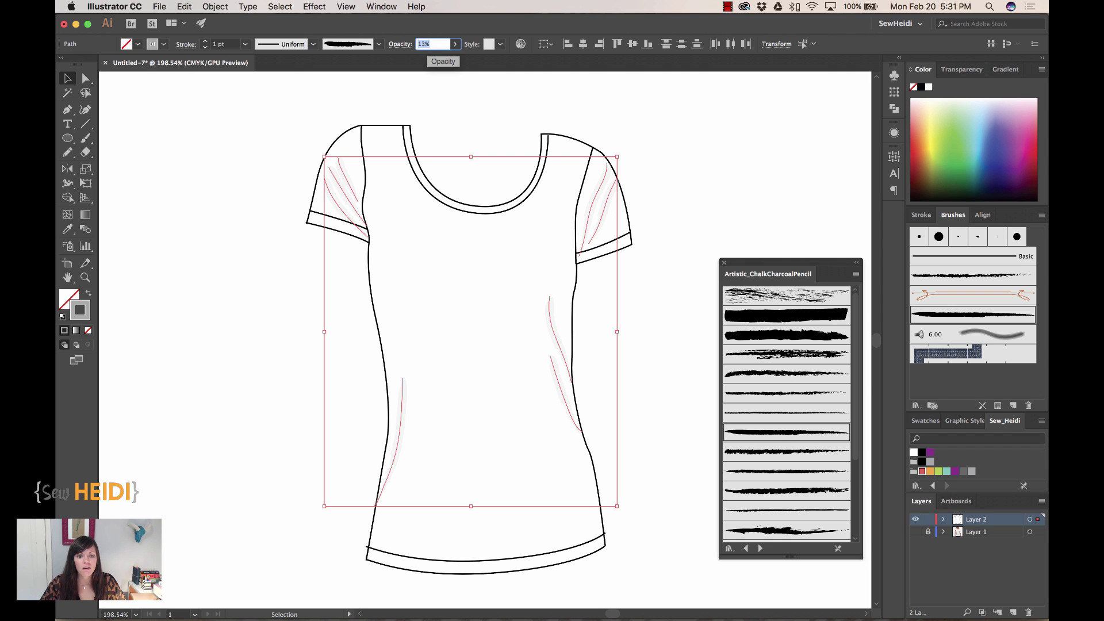
{"action": "left_click", "coordinate": [922, 216]}
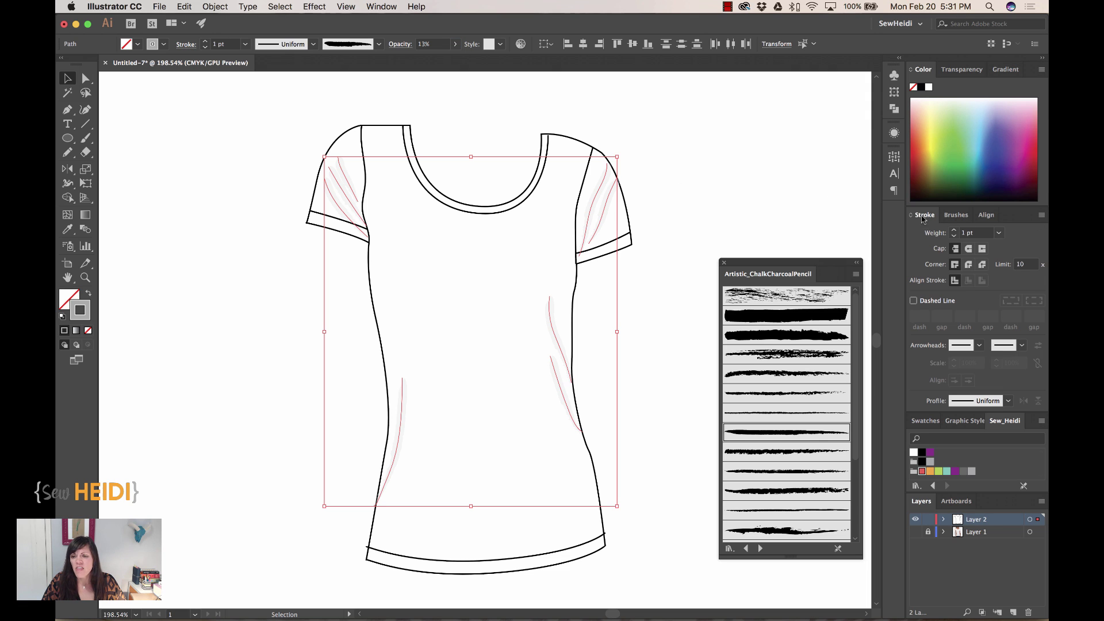
{"action": "left_click", "coordinate": [930, 233]}
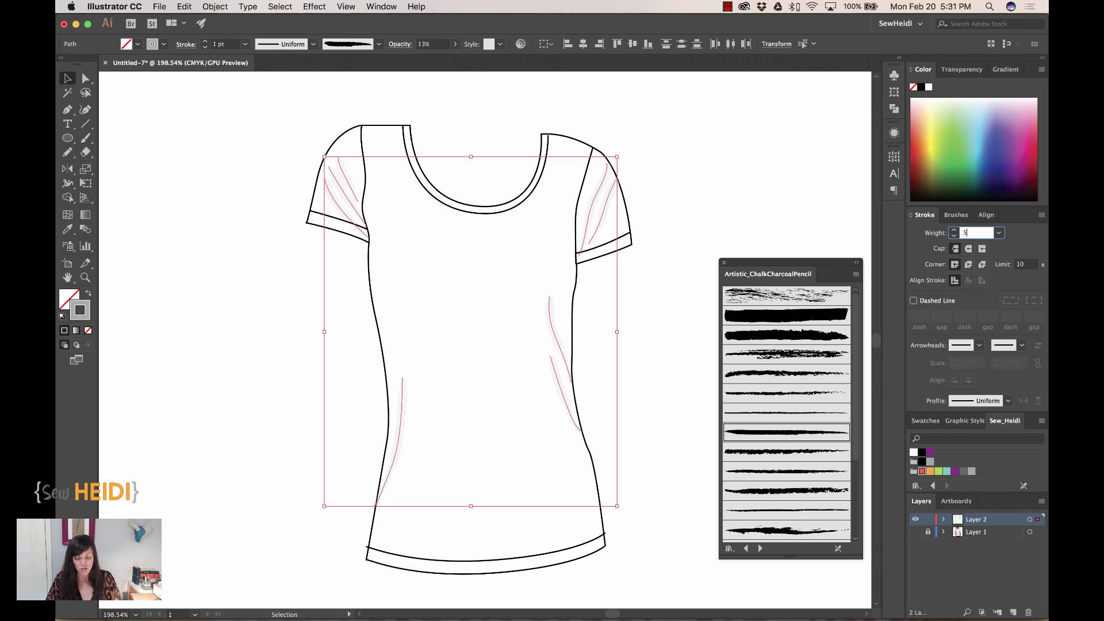
{"action": "type", "text": ".5"}
{"action": "key", "text": "Return"}
{"action": "left_click", "coordinate": [751, 190]}
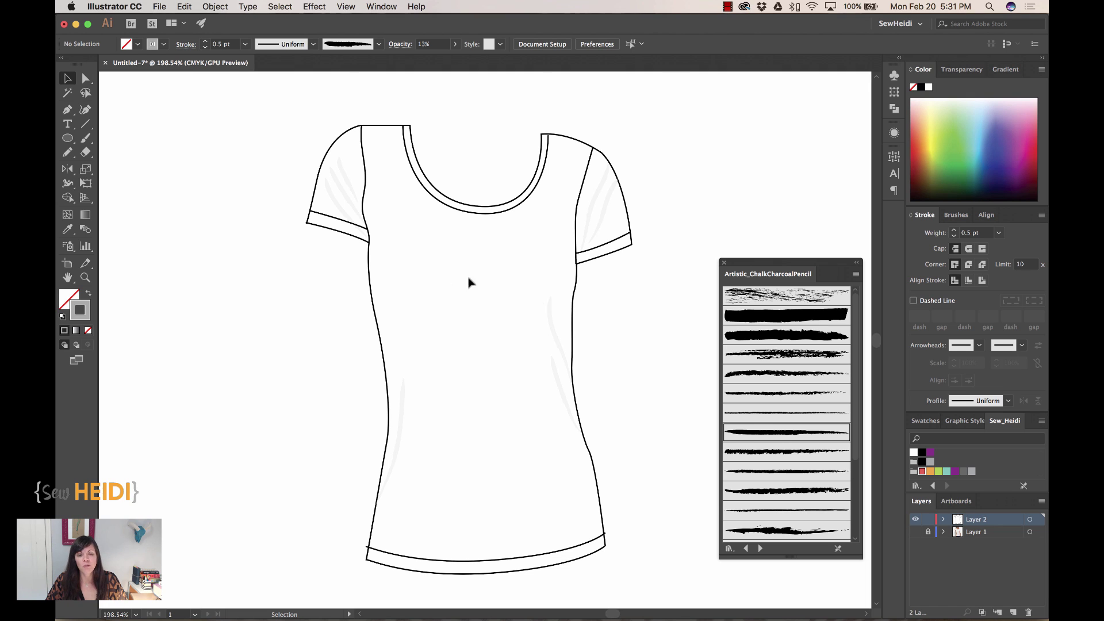
- Select the neckline, both sleeve cuff lines and the hem line
{"action": "left_click", "coordinate": [479, 218]}
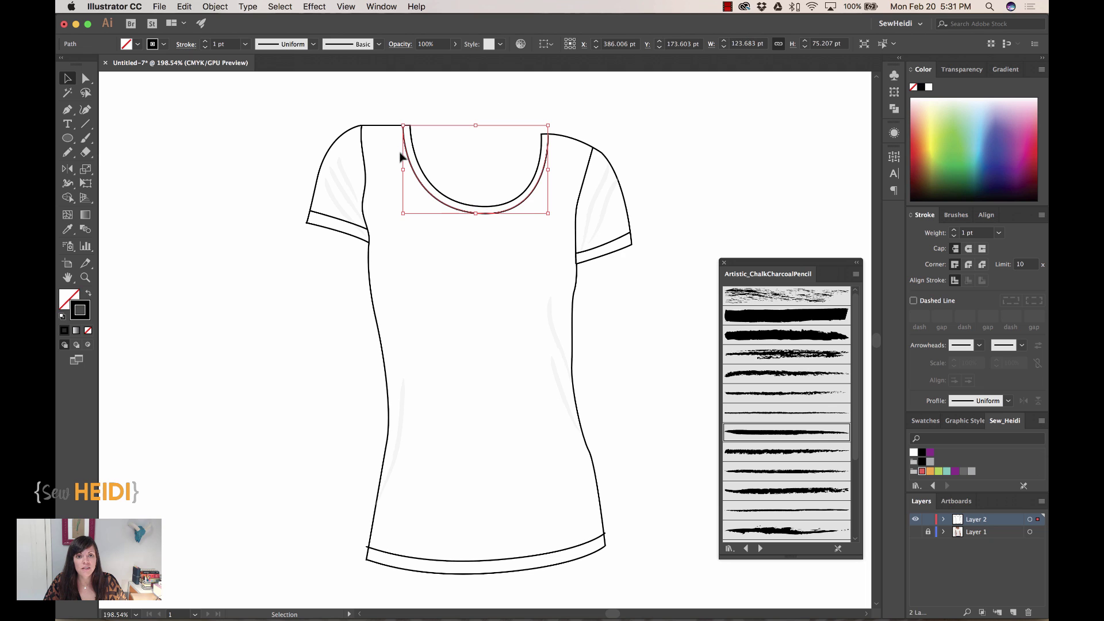
{"action": "left_click", "coordinate": [325, 218], "text": "shift"}
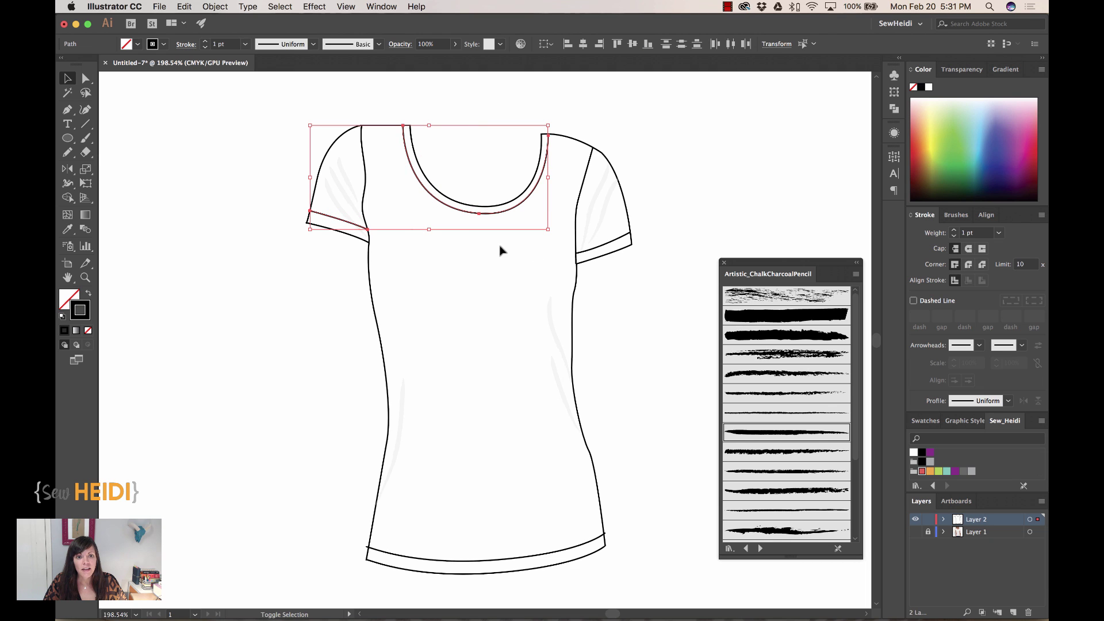
{"action": "left_click", "coordinate": [618, 245], "text": "shift"}
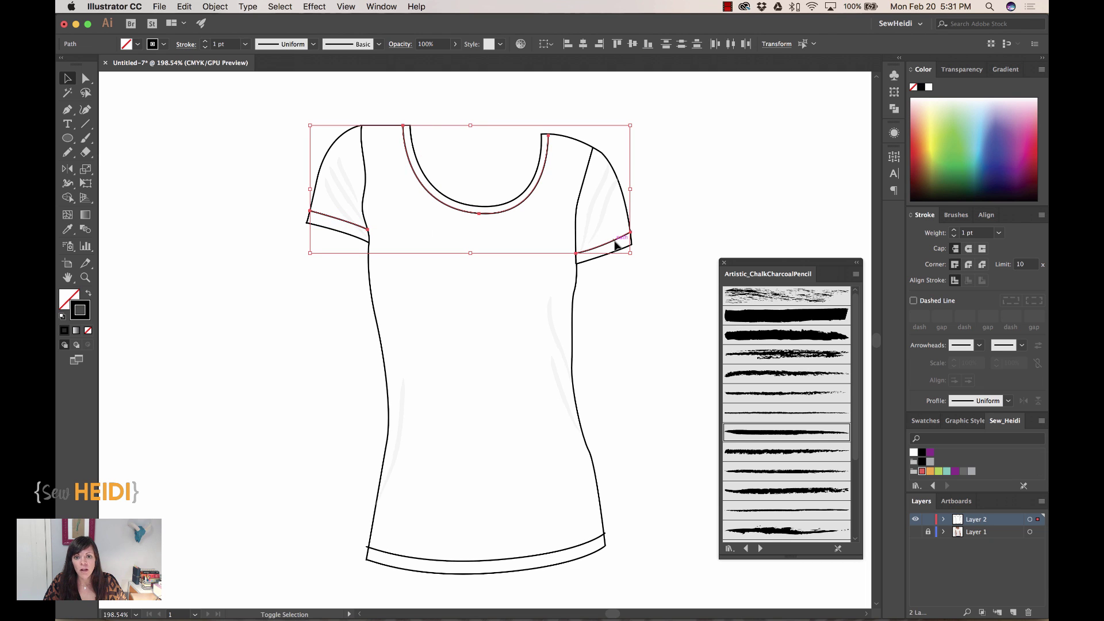
{"action": "left_click", "coordinate": [508, 559], "text": "shift"}
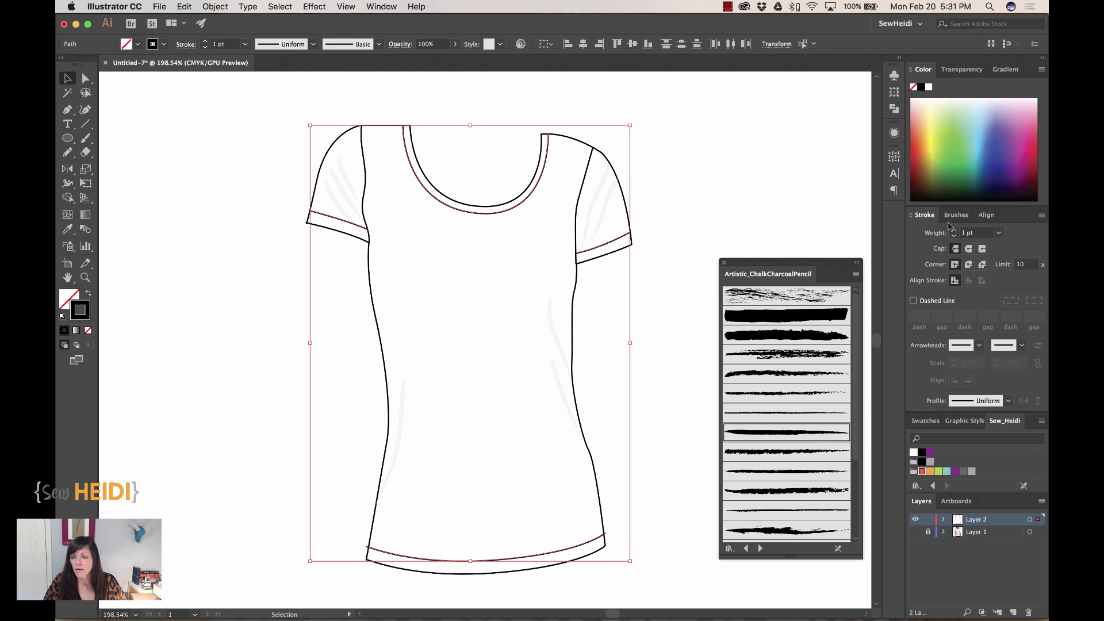
- Make the selected lines dashed with 3 pt dashes and 2 pt gaps
{"action": "left_click", "coordinate": [914, 302]}
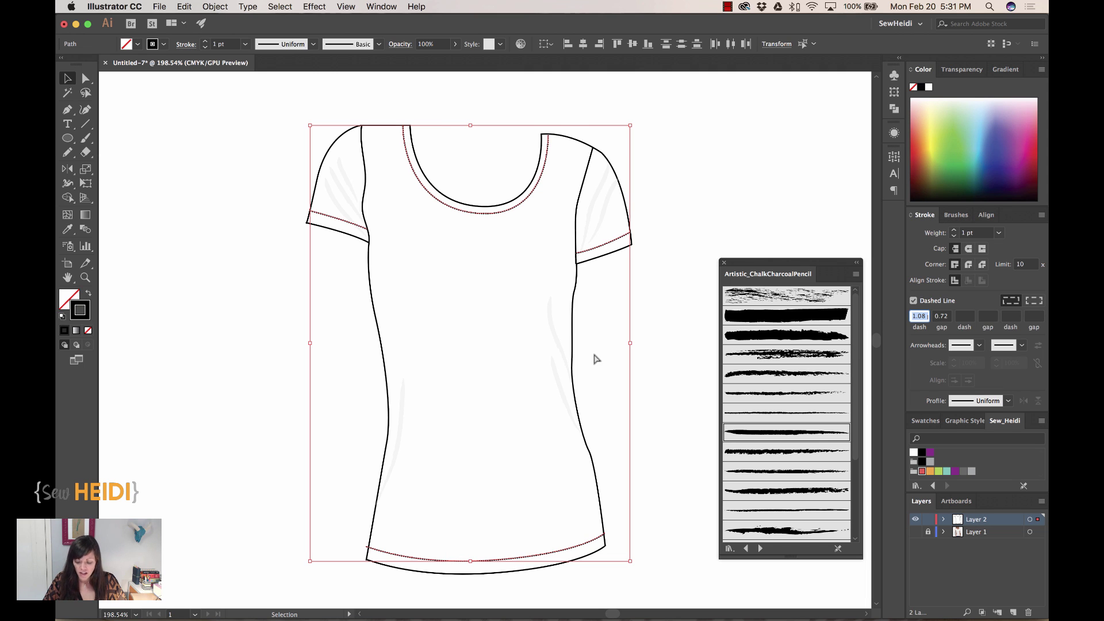
{"action": "key", "text": "super+equal"}
{"action": "key", "text": "super+equal"}
{"action": "key", "text": "super+equal"}
{"action": "key", "text": "super+equal"}
{"action": "scroll", "coordinate": [658, 247], "scroll_direction": "up", "scroll_amount": 10}
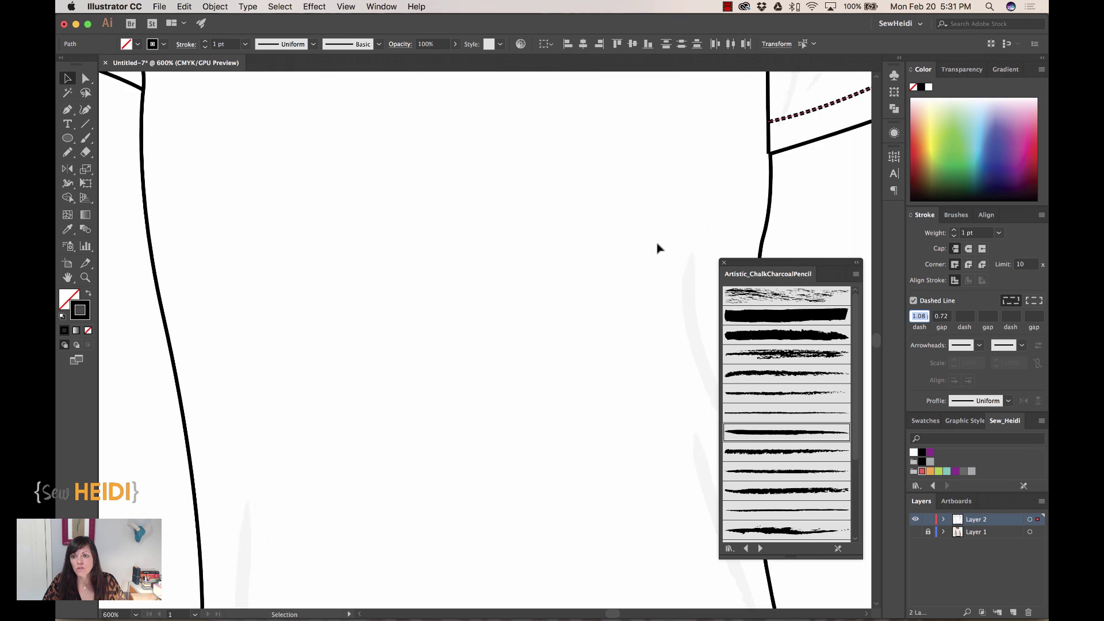
{"action": "scroll", "coordinate": [529, 237], "scroll_direction": "up", "scroll_amount": 5}
{"action": "scroll", "coordinate": [531, 237], "scroll_direction": "up", "scroll_amount": 1}
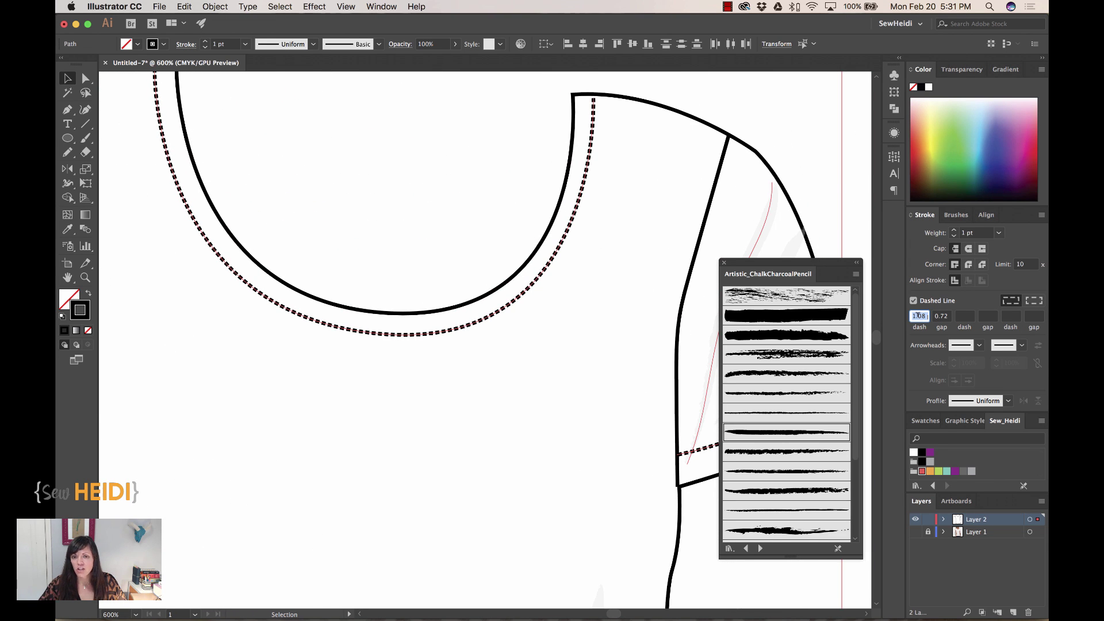
{"action": "type", "text": "3"}
{"action": "key", "text": "Return"}
{"action": "left_click", "coordinate": [942, 316]}
{"action": "type", "text": "1"}
{"action": "key", "text": "Return"}
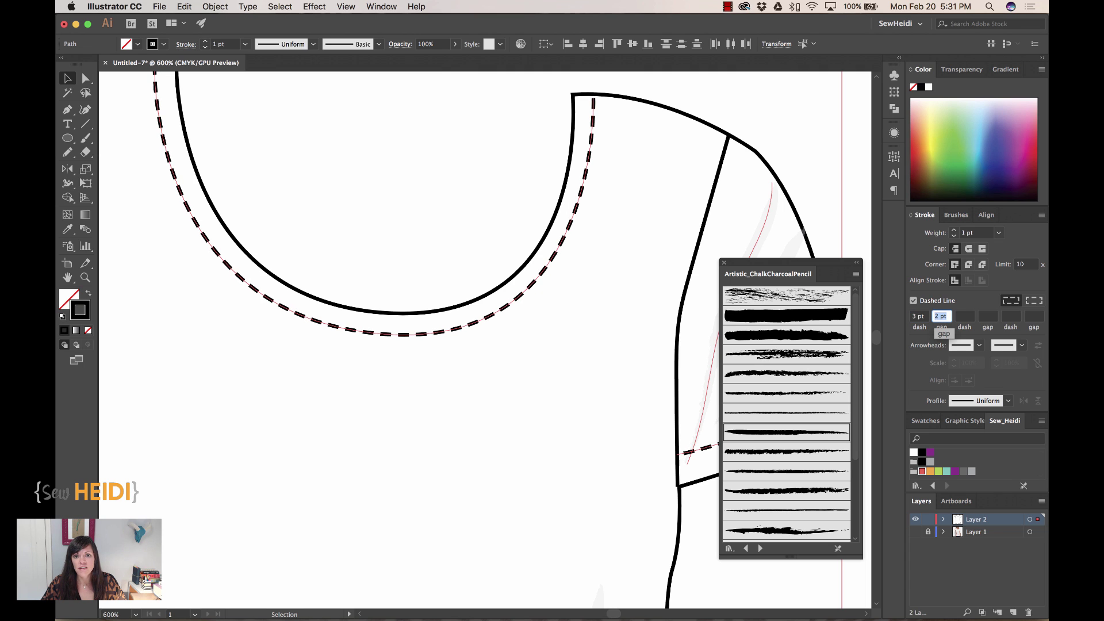
{"action": "type", "text": "2"}
{"action": "key", "text": "Return"}
- Give the neckline stitch round caps and a 0.5 pt weight, then fit the artboard
{"action": "left_click", "coordinate": [592, 131]}
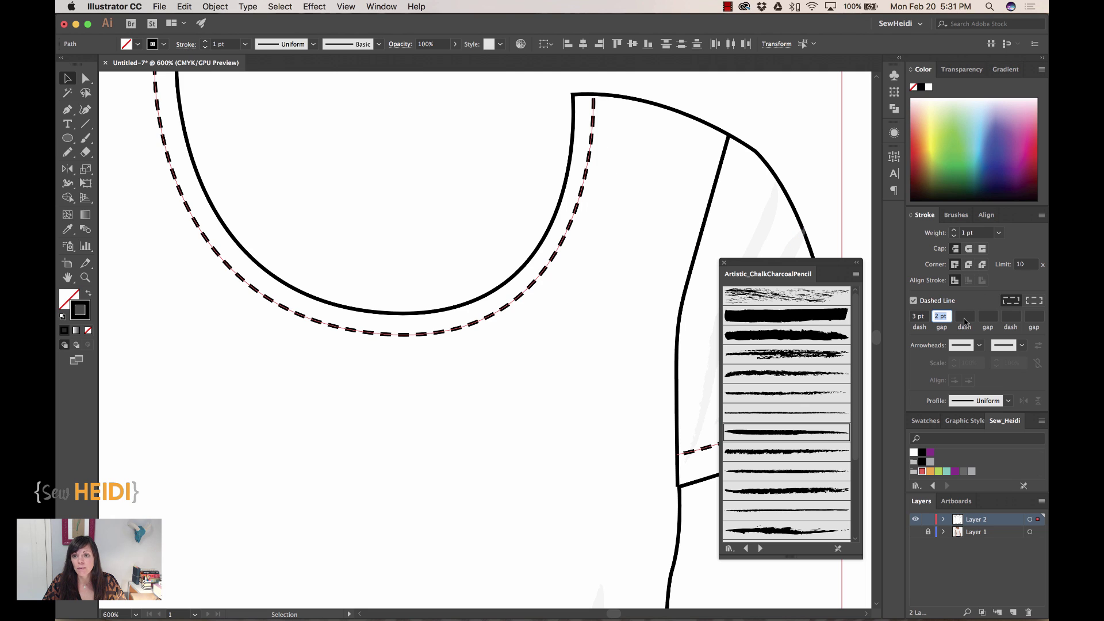
{"action": "left_click", "coordinate": [970, 251]}
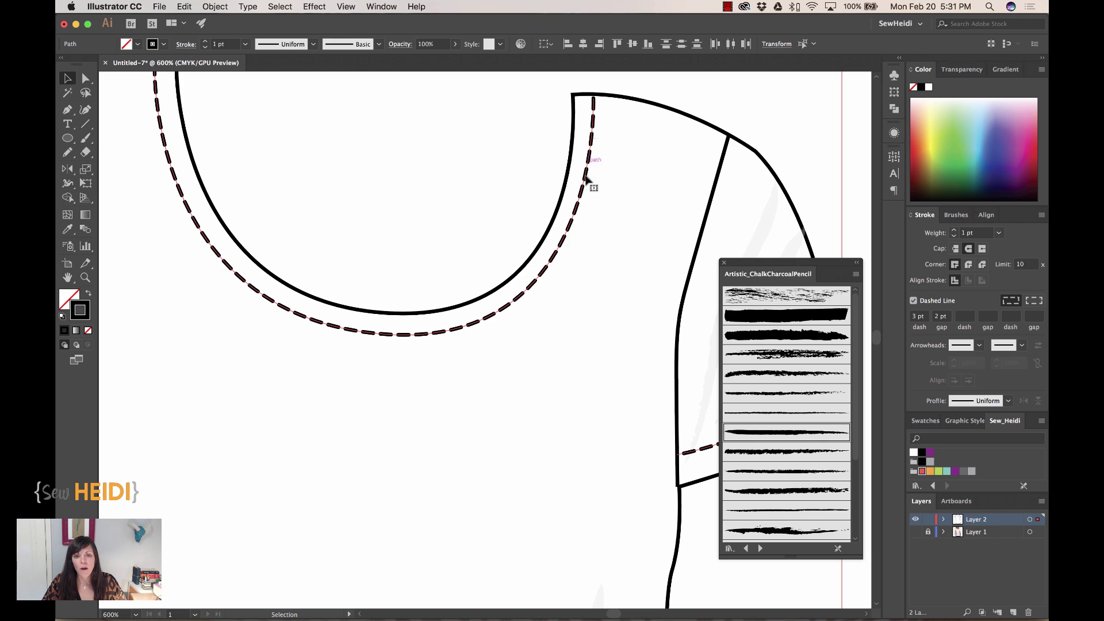
{"action": "triple_click", "coordinate": [978, 232]}
{"action": "type", "text": ".5"}
{"action": "key", "text": "Return"}
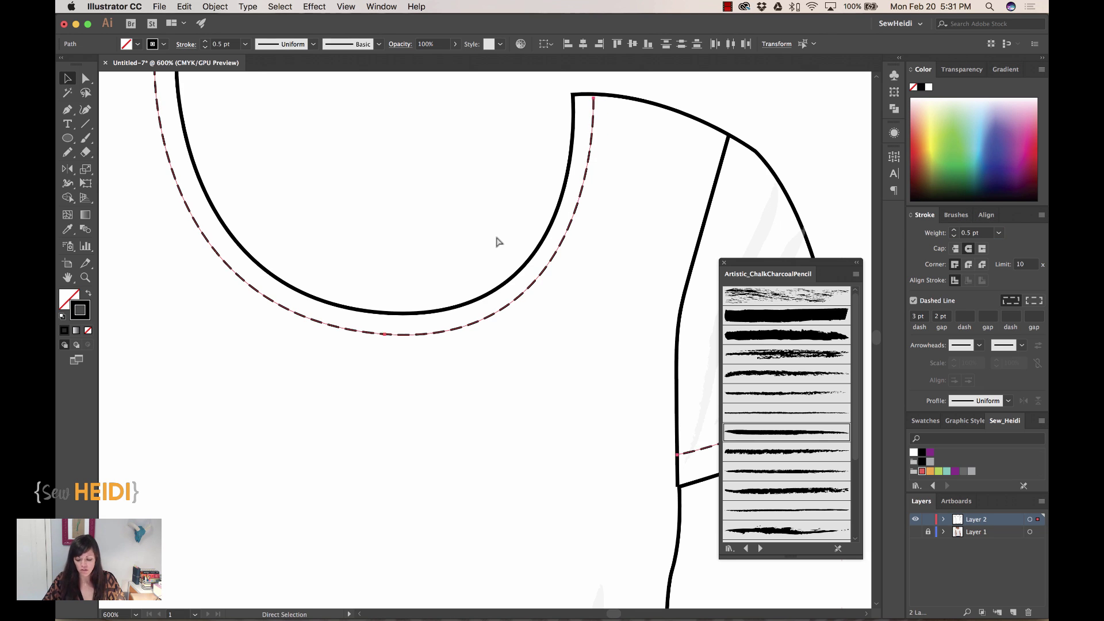
{"action": "key", "text": "super+0"}
{"action": "key", "text": "v"}
{"action": "left_click", "coordinate": [709, 165]}
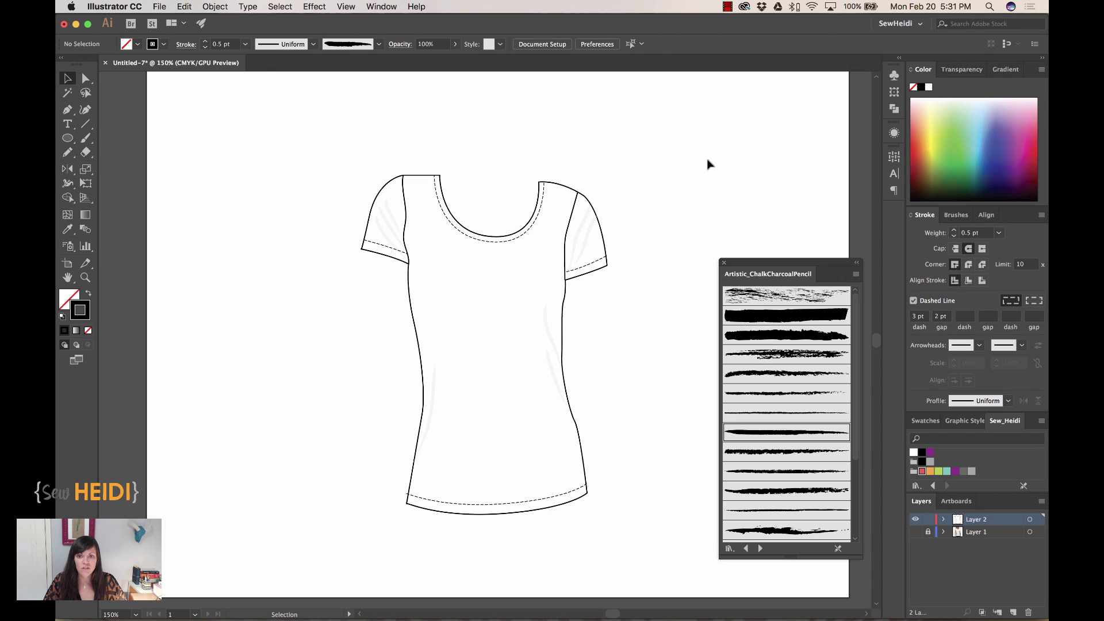
- Draw a curved back-neck line between the neckline corners and match the body outline's solid stroke
{"action": "key", "text": "z"}
{"action": "left_click_drag", "start_coordinate": [319, 128], "coordinate": [653, 368]}
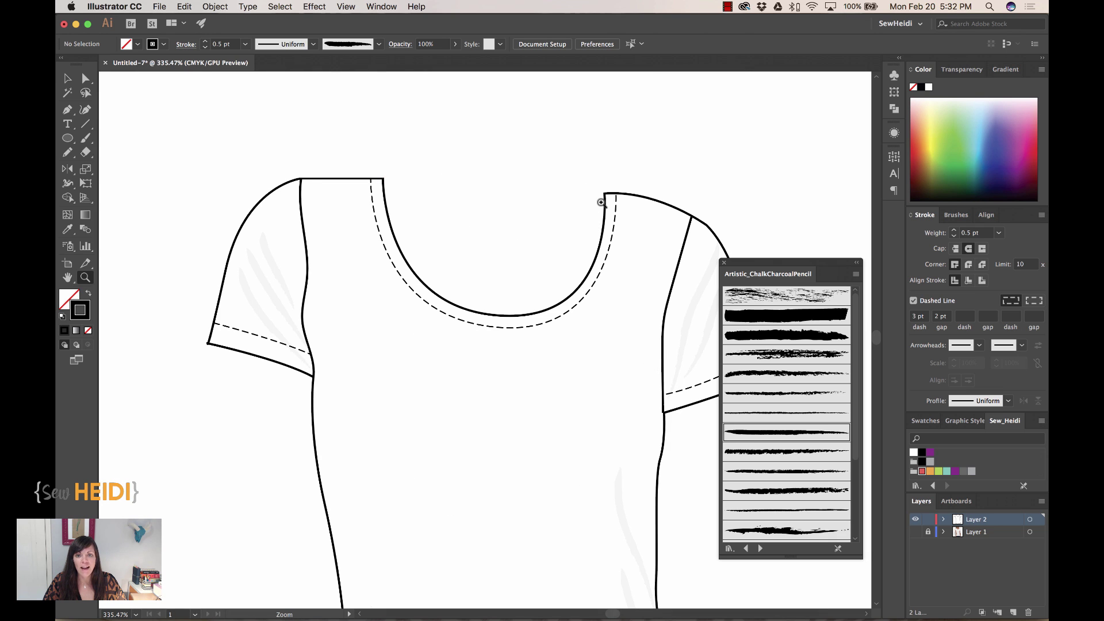
{"action": "left_click", "coordinate": [916, 533]}
{"action": "left_click", "coordinate": [916, 533]}
{"action": "left_click", "coordinate": [67, 111]}
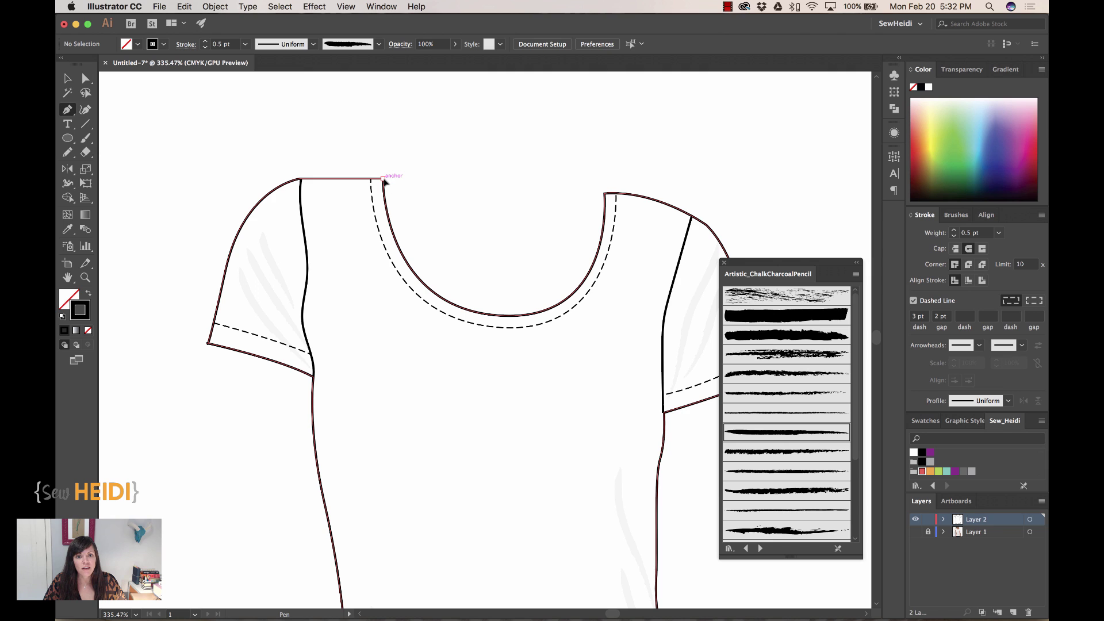
{"action": "left_click", "coordinate": [383, 180]}
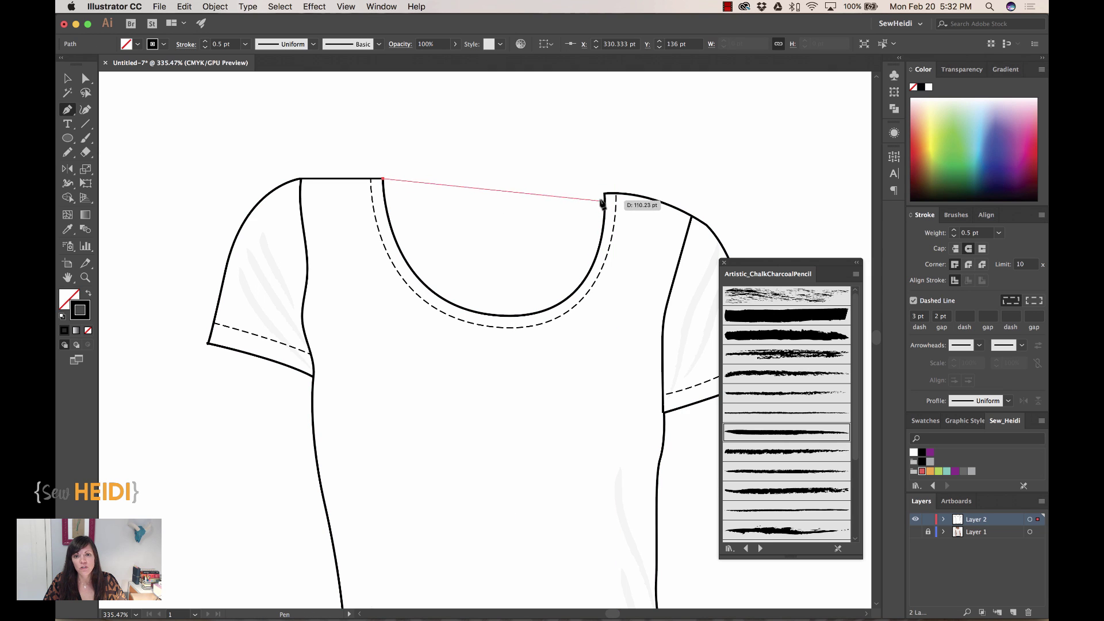
{"action": "left_click_drag", "start_coordinate": [605, 193], "coordinate": [709, 171]}
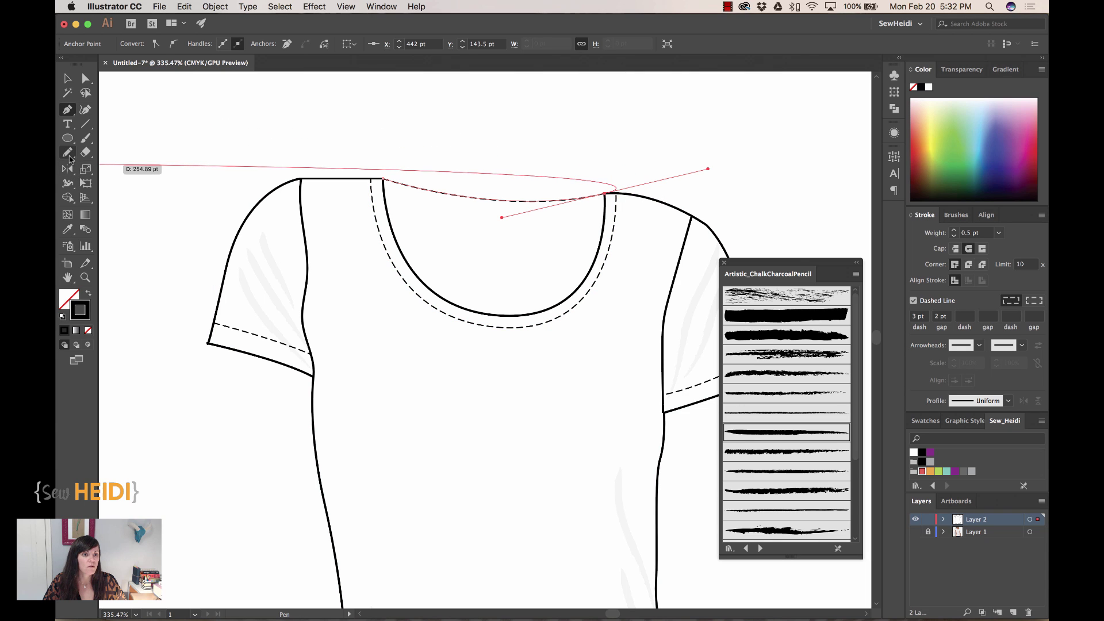
{"action": "left_click", "coordinate": [67, 229]}
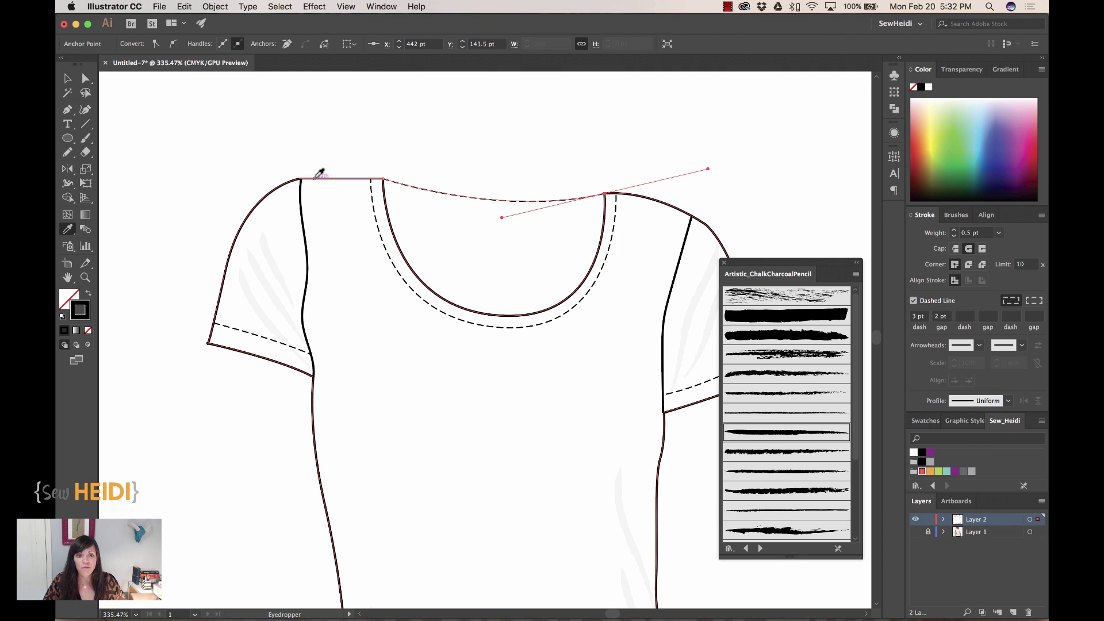
{"action": "left_click", "coordinate": [316, 177]}
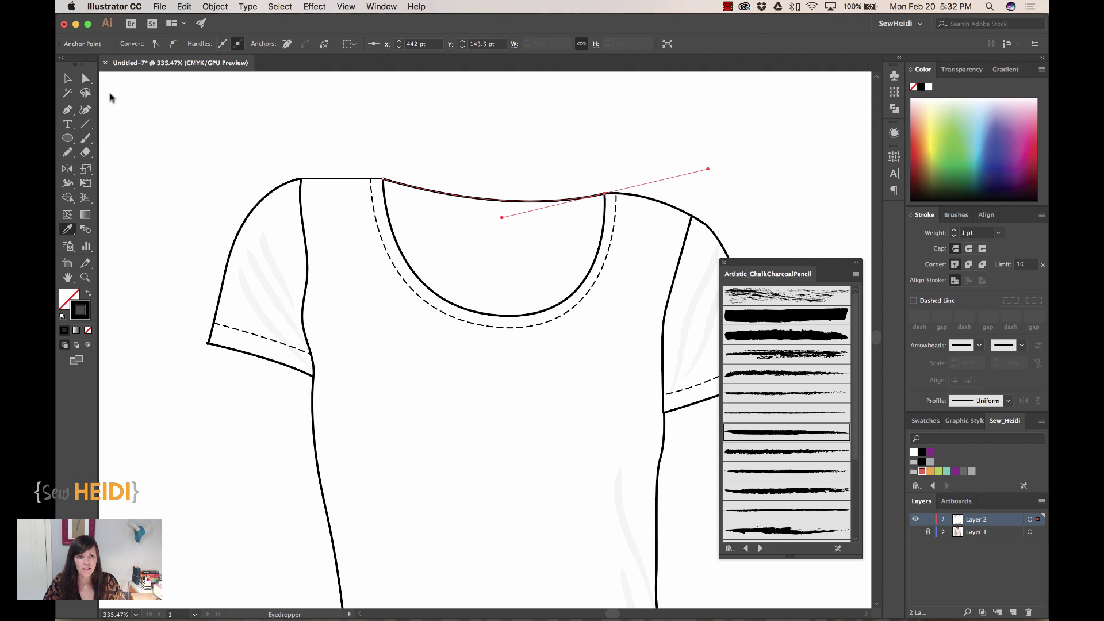
- Duplicate the back-neck curve in place and nudge the copy slightly lower
{"action": "left_click", "coordinate": [67, 79]}
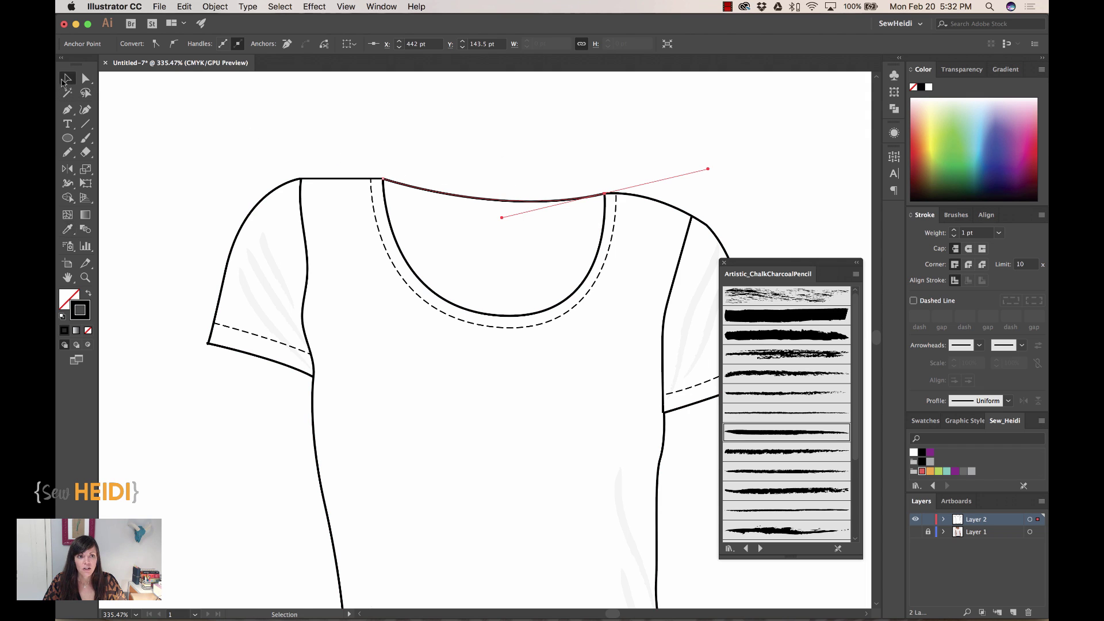
{"action": "left_click", "coordinate": [461, 197]}
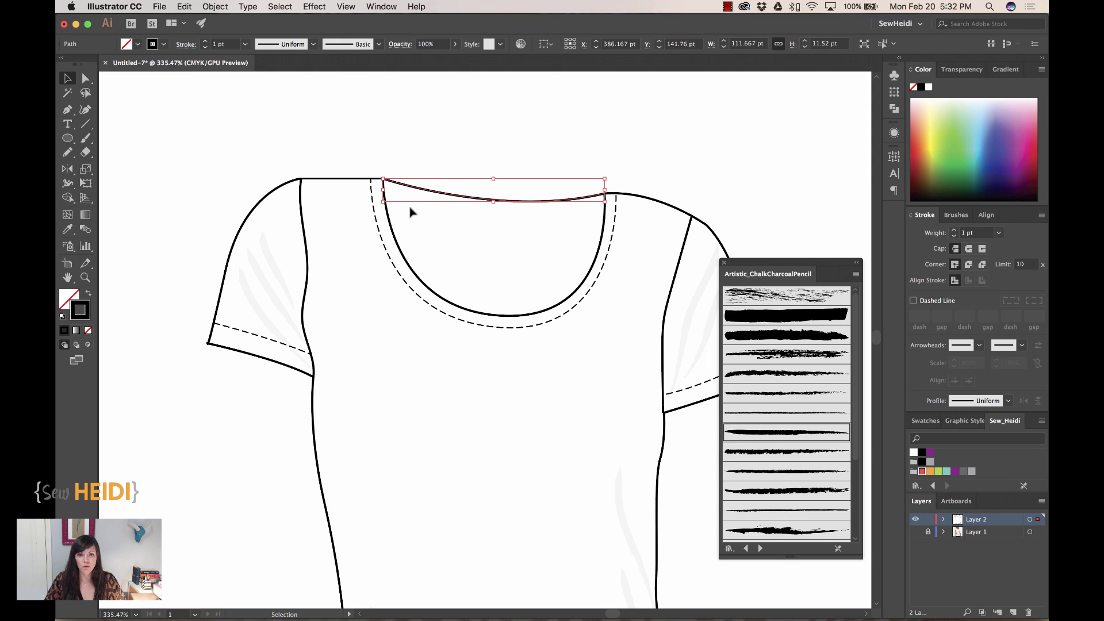
{"action": "key", "text": "a"}
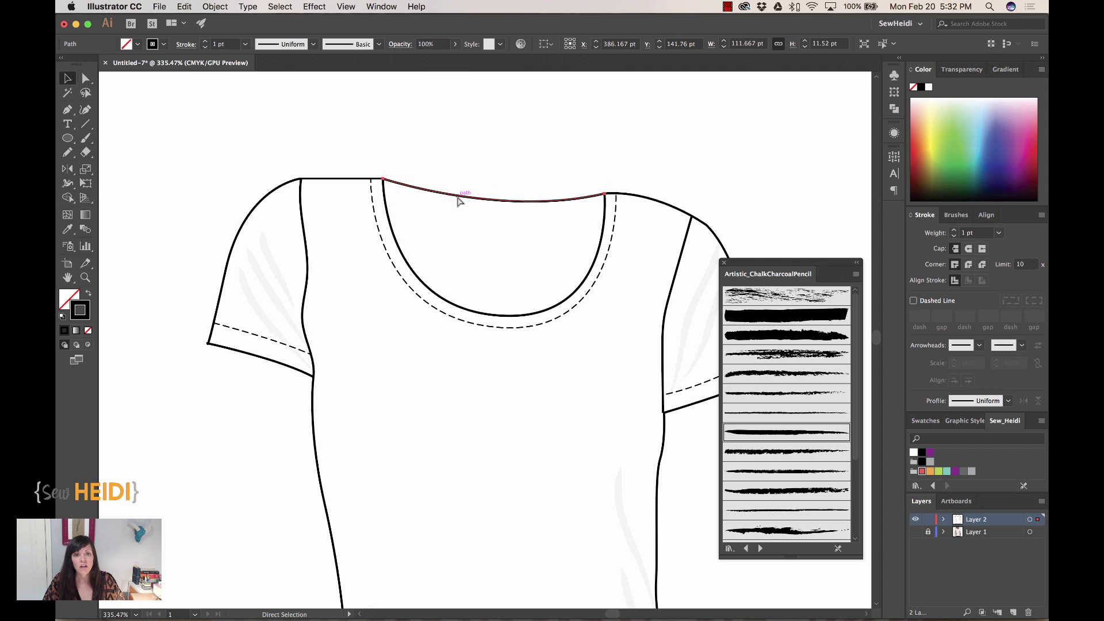
{"action": "key", "text": "v"}
{"action": "key", "text": "super+c"}
{"action": "key", "text": "super+f"}
{"action": "key", "text": "Down"}
{"action": "key", "text": "Down"}
{"action": "key", "text": "Down"}
{"action": "key", "text": "Down"}
{"action": "key", "text": "Down"}
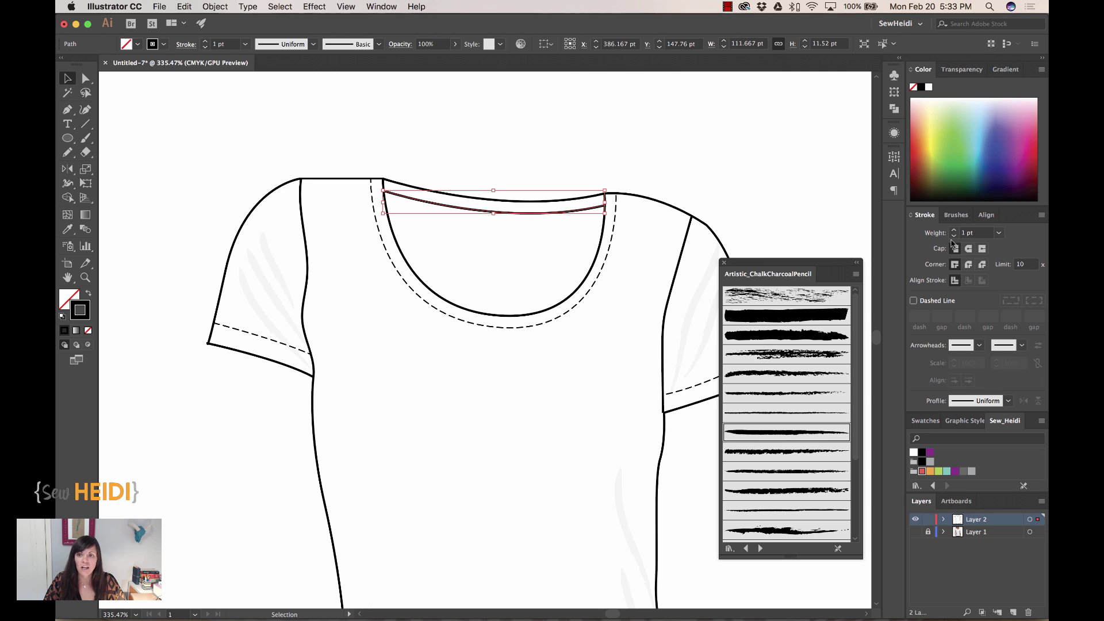
- Give the lower curve the dashed neckline stitch style and zoom out to the artboard
{"action": "left_click", "coordinate": [69, 232]}
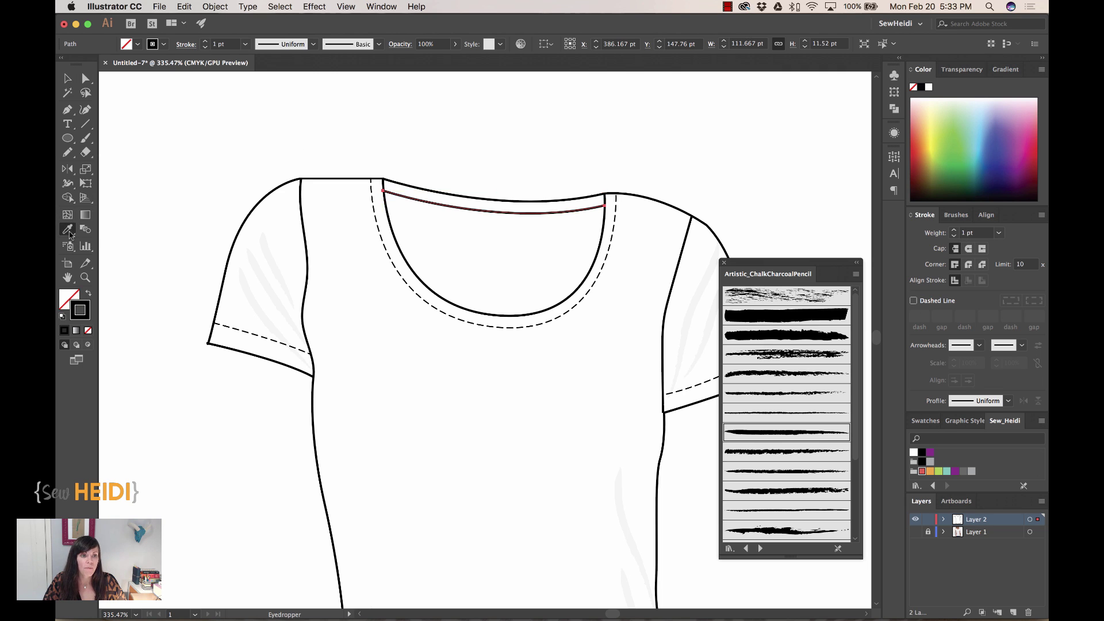
{"action": "left_click", "coordinate": [412, 285]}
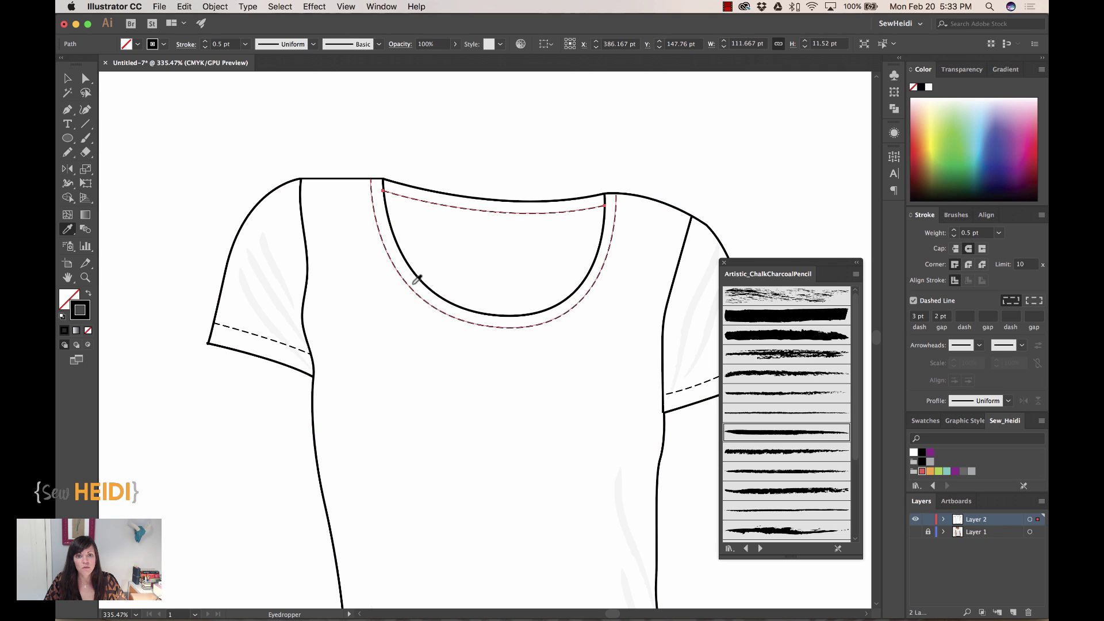
{"action": "left_click", "coordinate": [67, 77]}
{"action": "key", "text": "super+minus"}
{"action": "key", "text": "super+minus"}
{"action": "key", "text": "super+minus"}
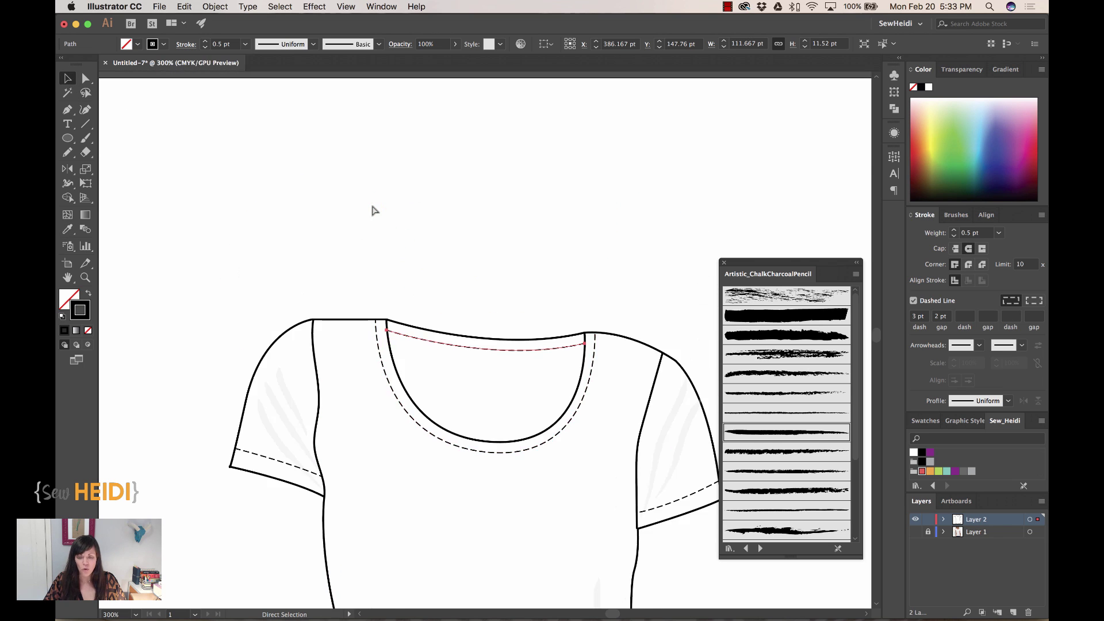
{"action": "key", "text": "super+minus"}
{"action": "left_click", "coordinate": [655, 397]}
{"action": "left_click_drag", "start_coordinate": [656, 397], "coordinate": [613, 331]}
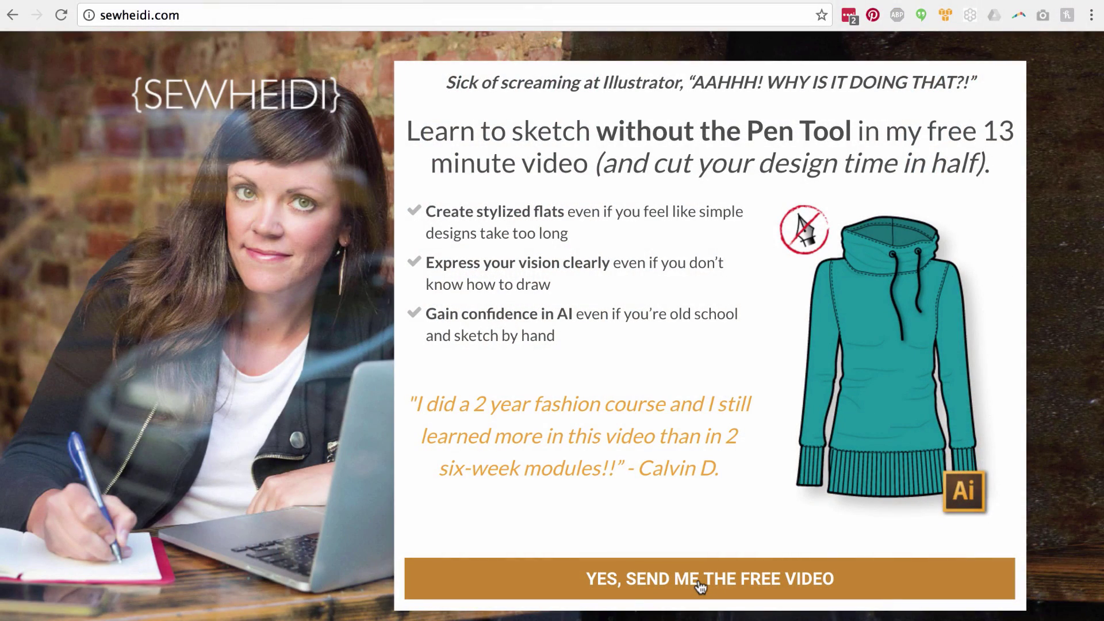
- Open the free-video signup form and enter the e-mail address and first name
{"action": "left_click", "coordinate": [700, 581]}
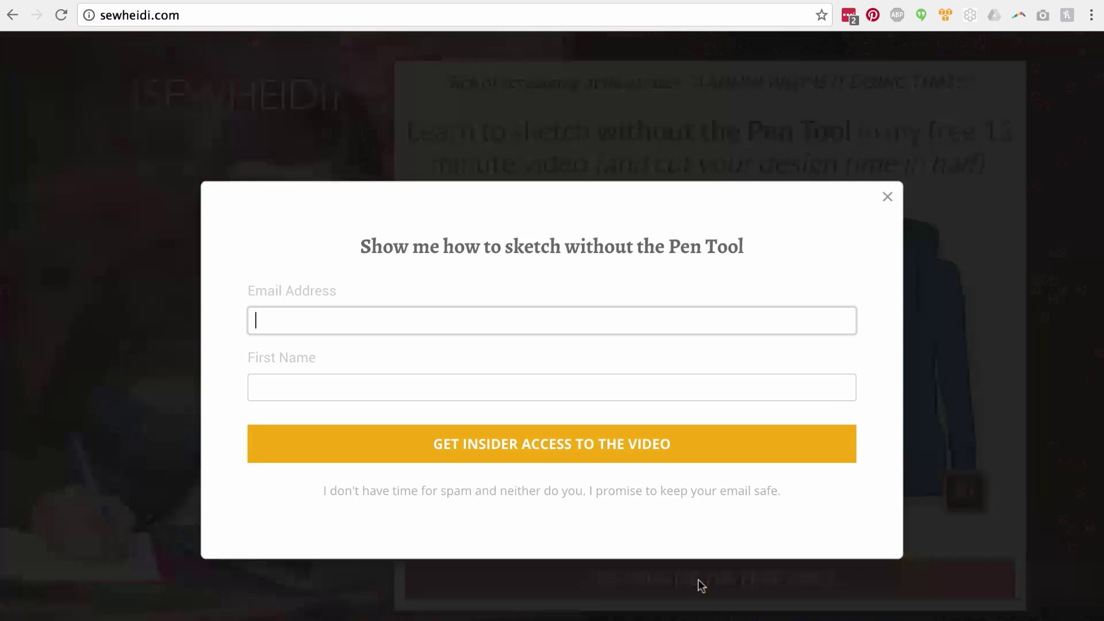
{"action": "key", "text": "Tab"}
{"action": "type", "text": "heid"}
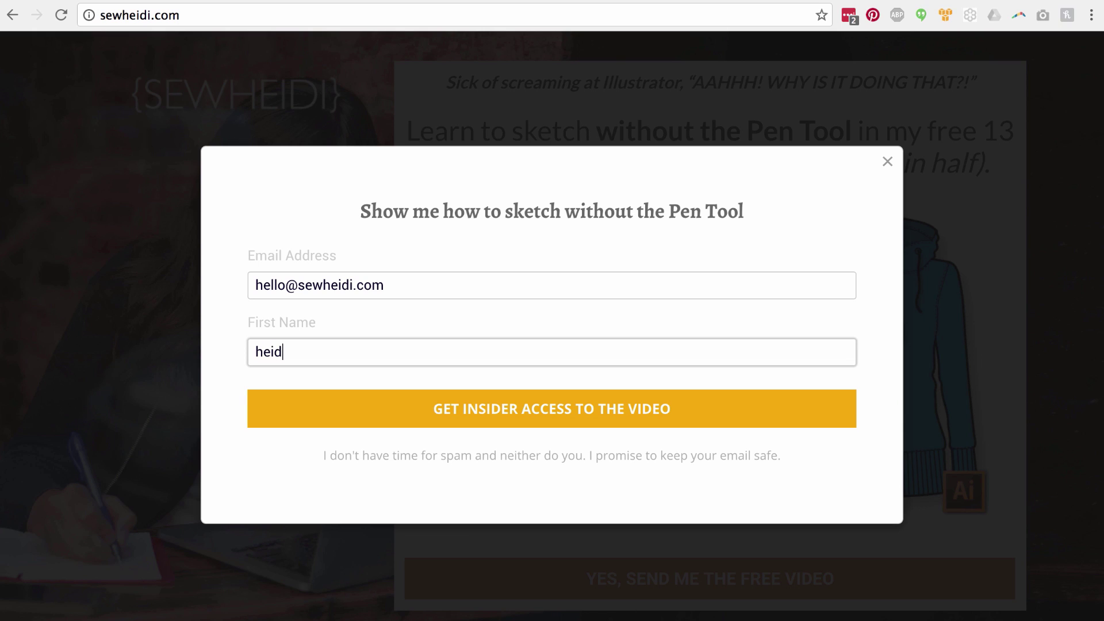